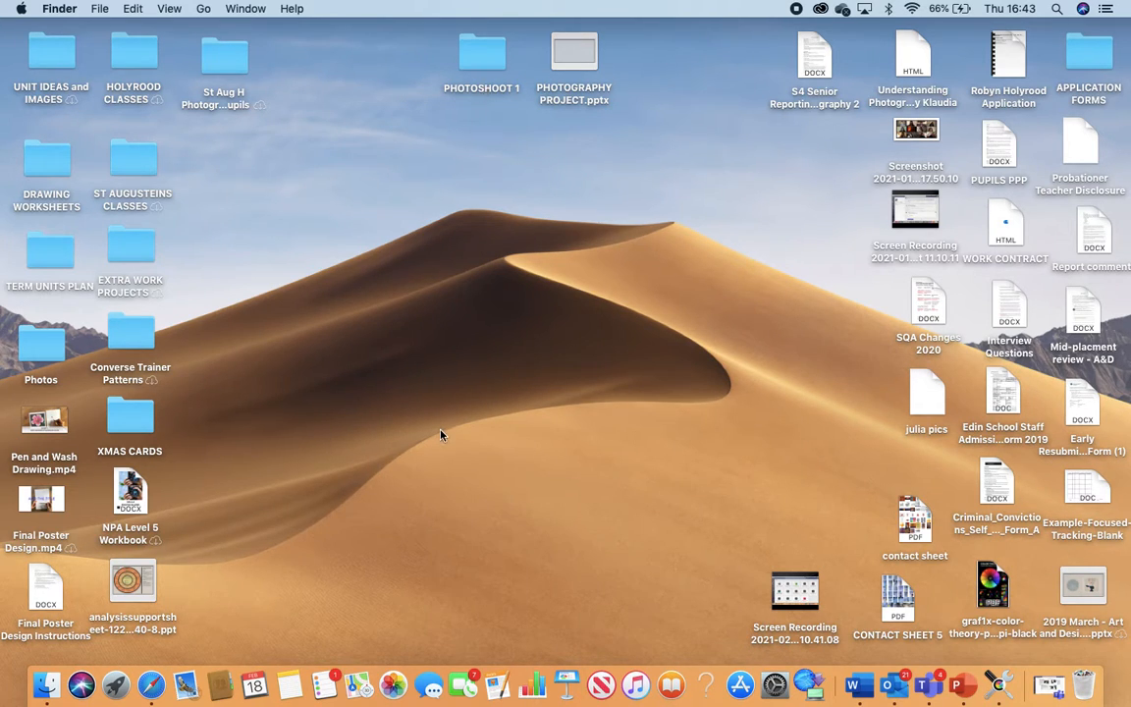
Open Photos and create a new album named CONTACT SHEET 1.
left_click(393, 686)
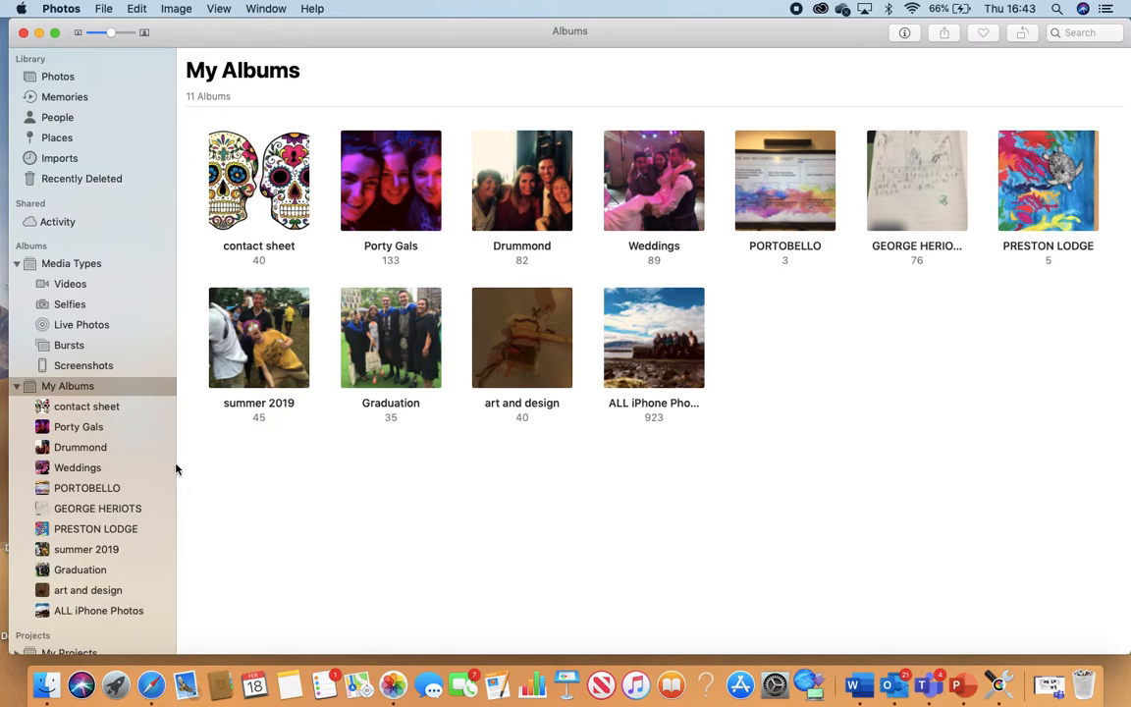
left_click(162, 391)
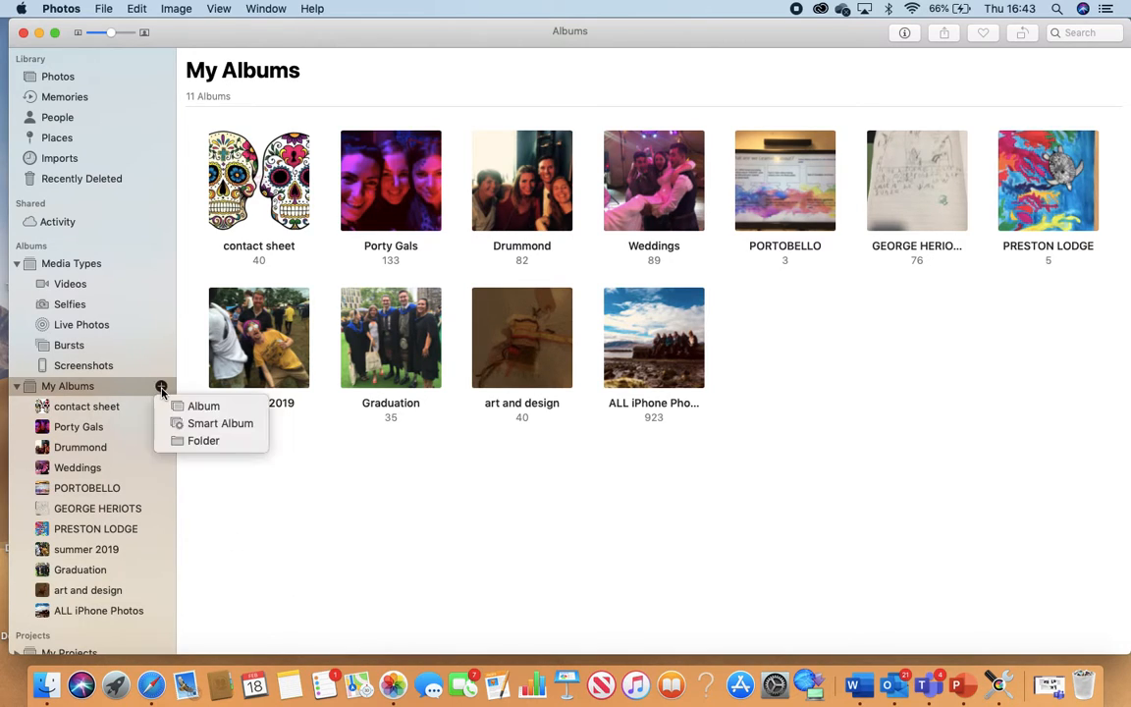
left_click(194, 406)
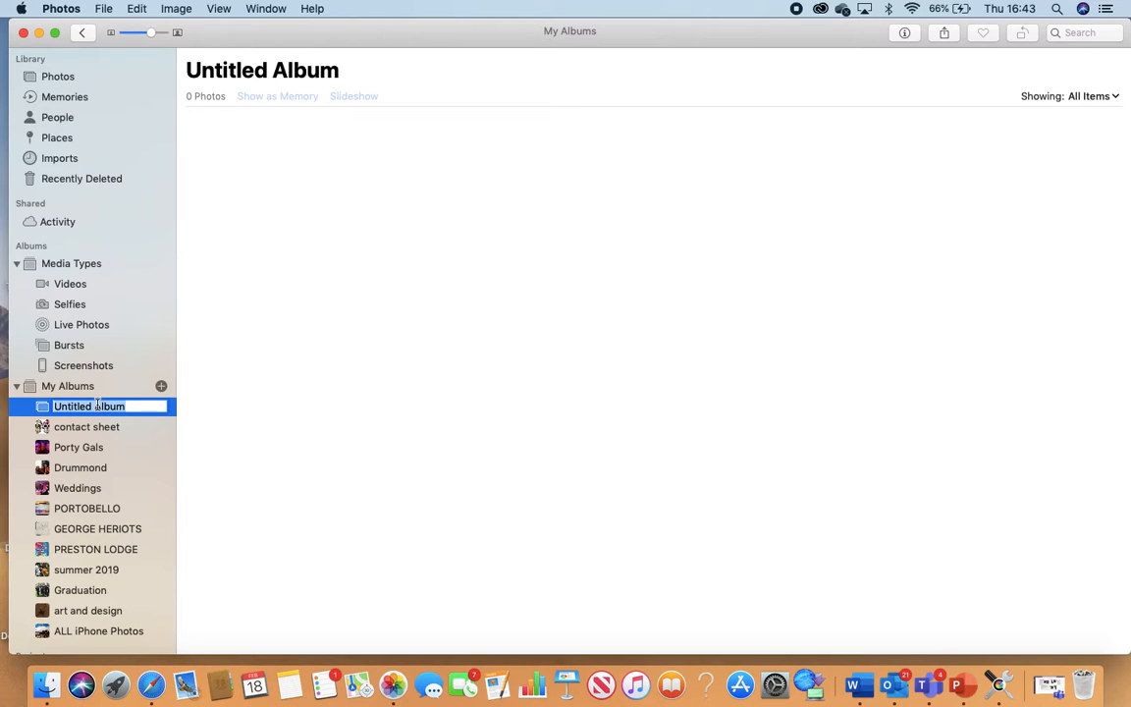
key("BackSpace")
type("CONTACT")
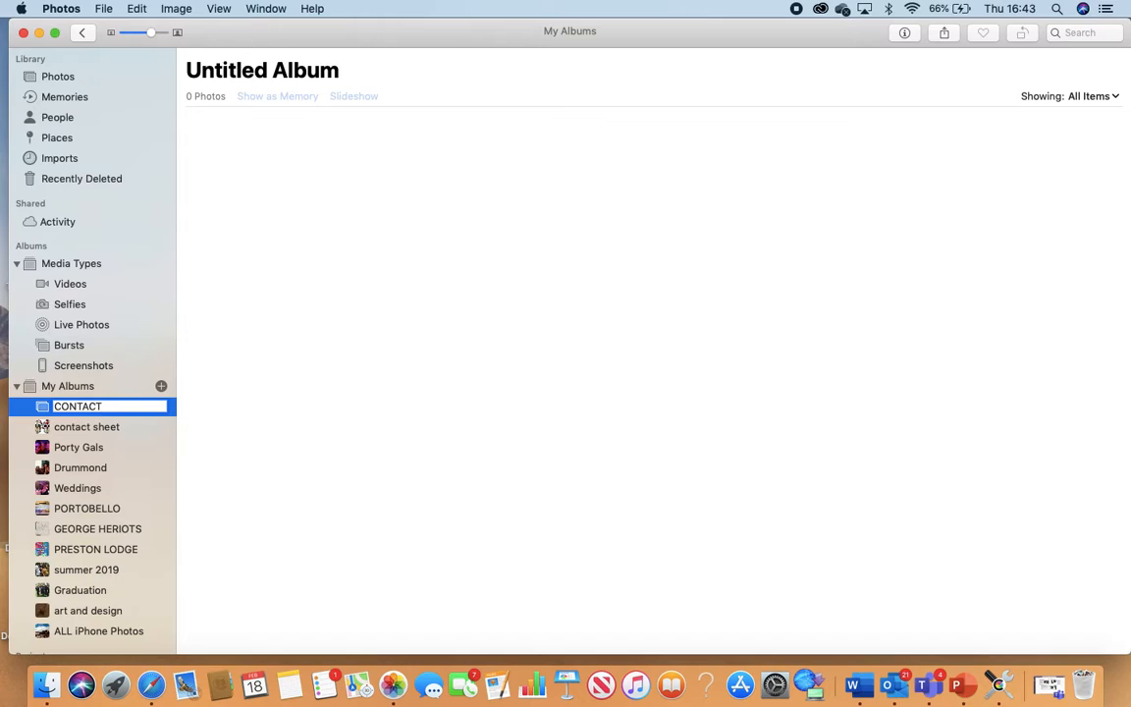
type(" SHEET 1")
key("Return")
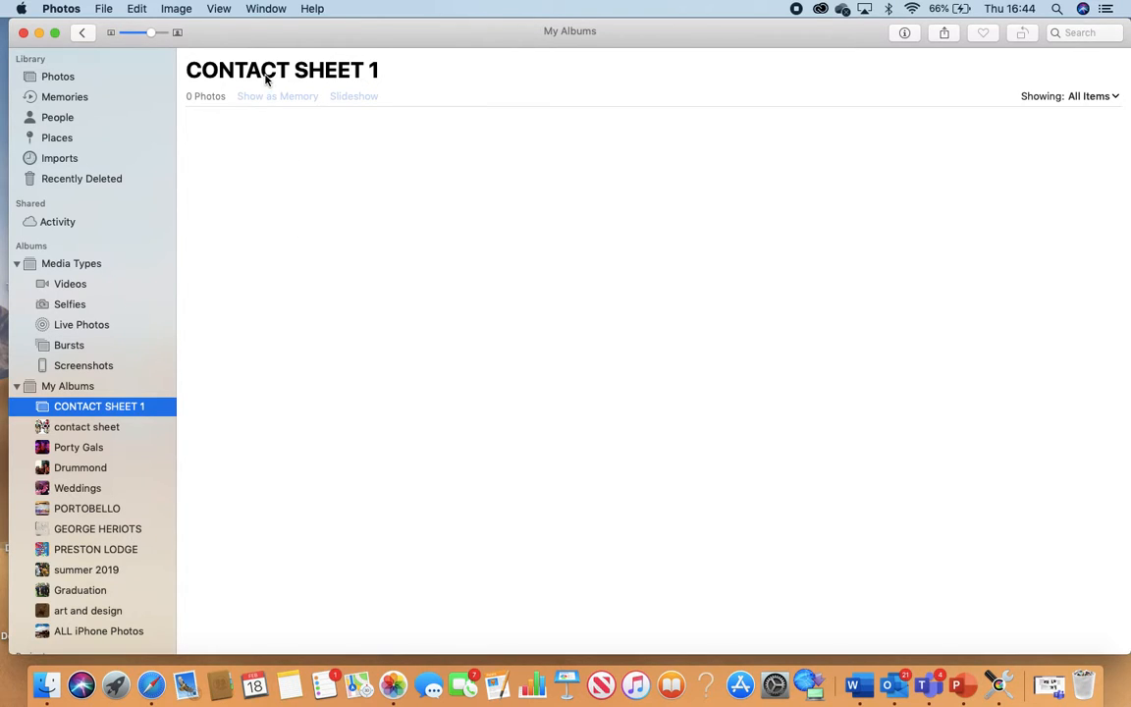
Bring the PHOTOSHOOT 1 folder from the Desktop into the import review.
left_click(106, 9)
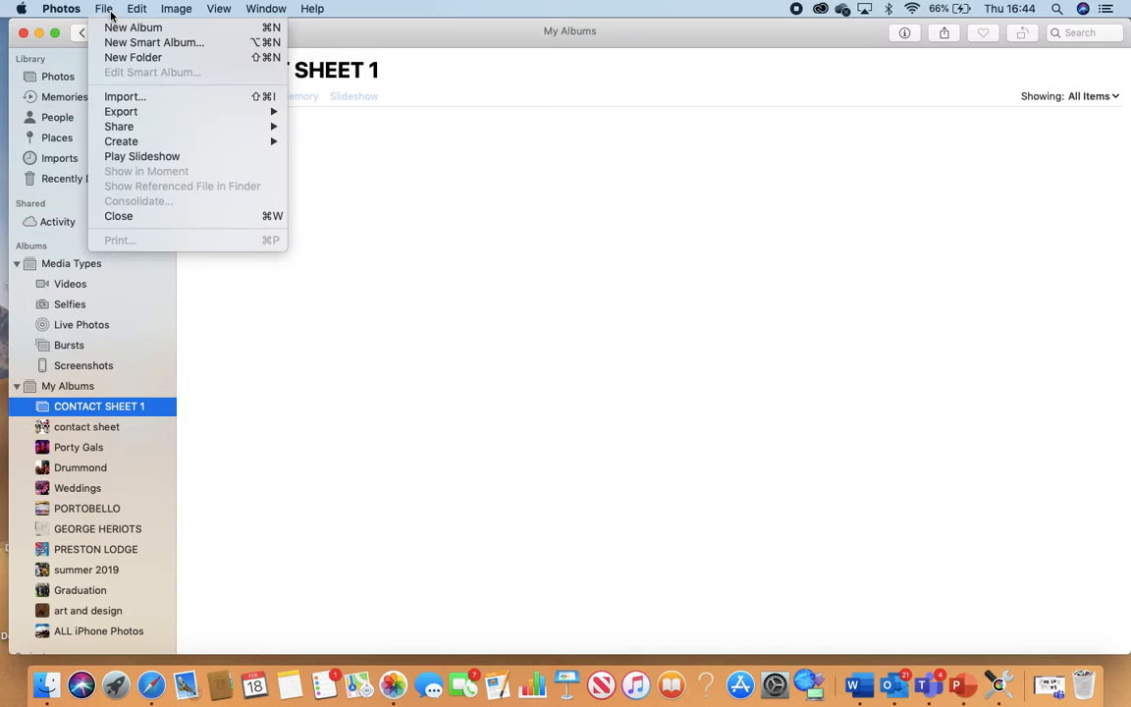
left_click(181, 101)
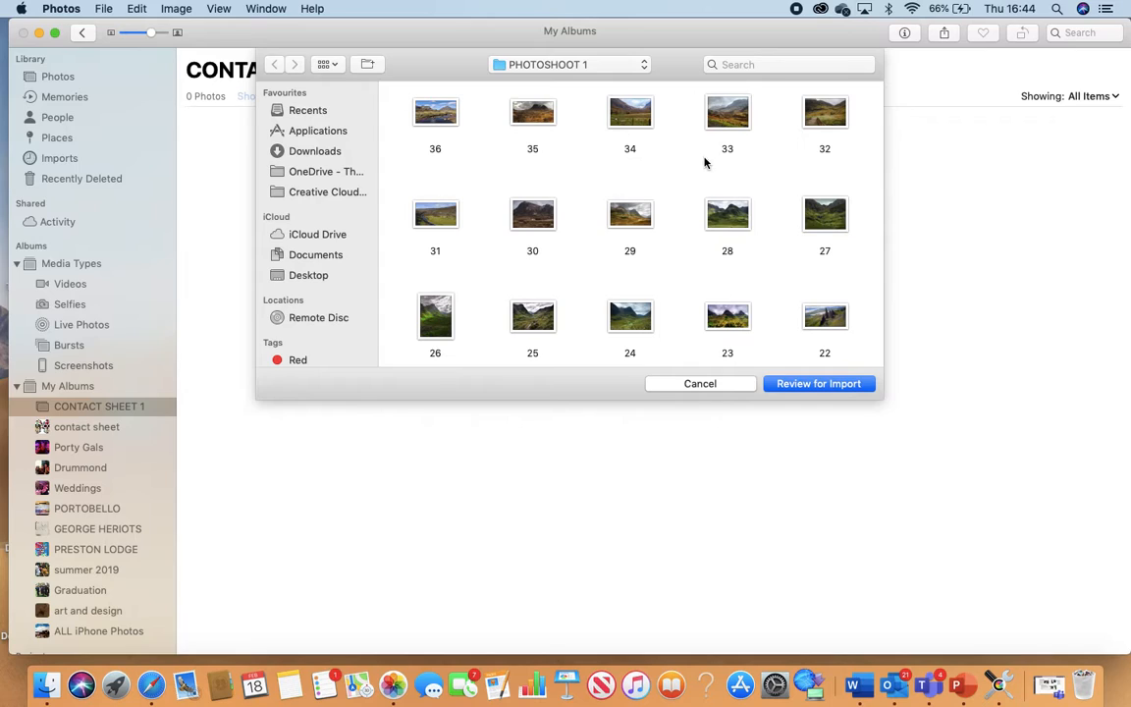
left_click(332, 278)
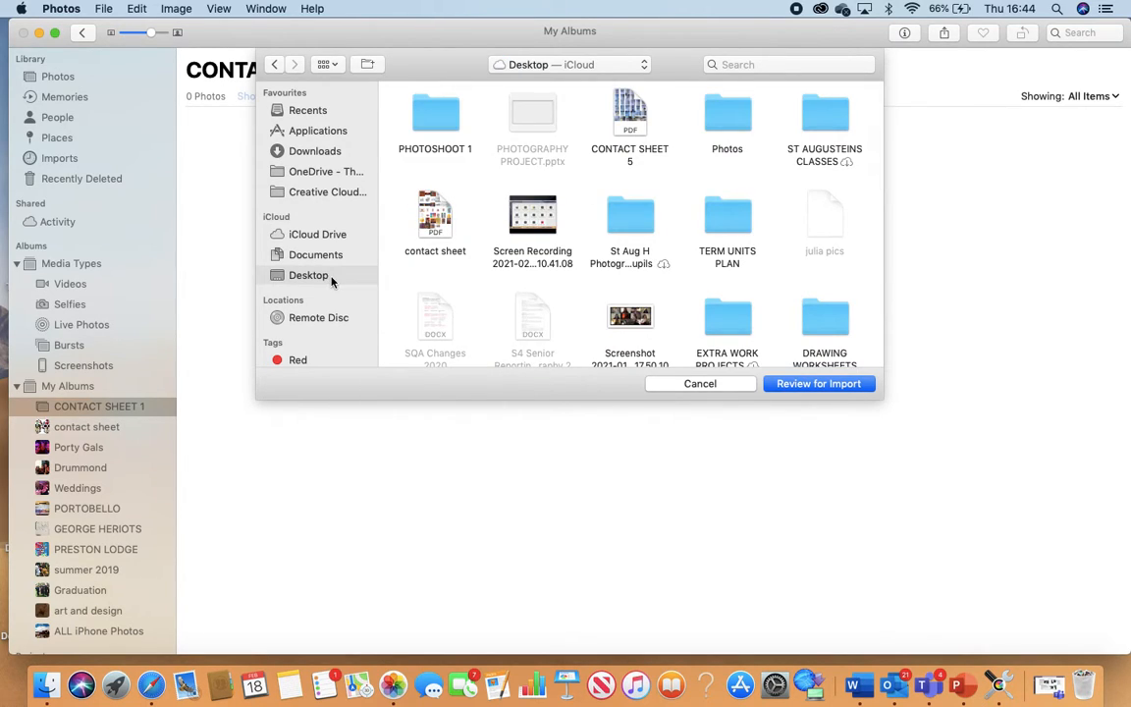
left_click(439, 116)
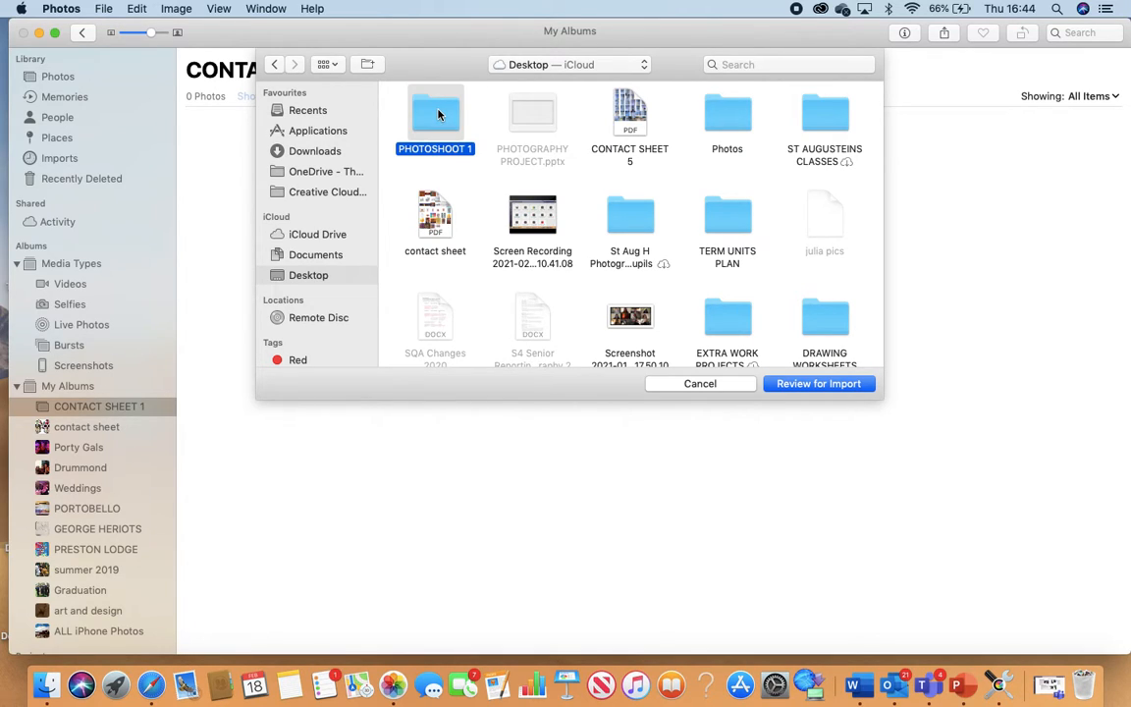
double_click(439, 116)
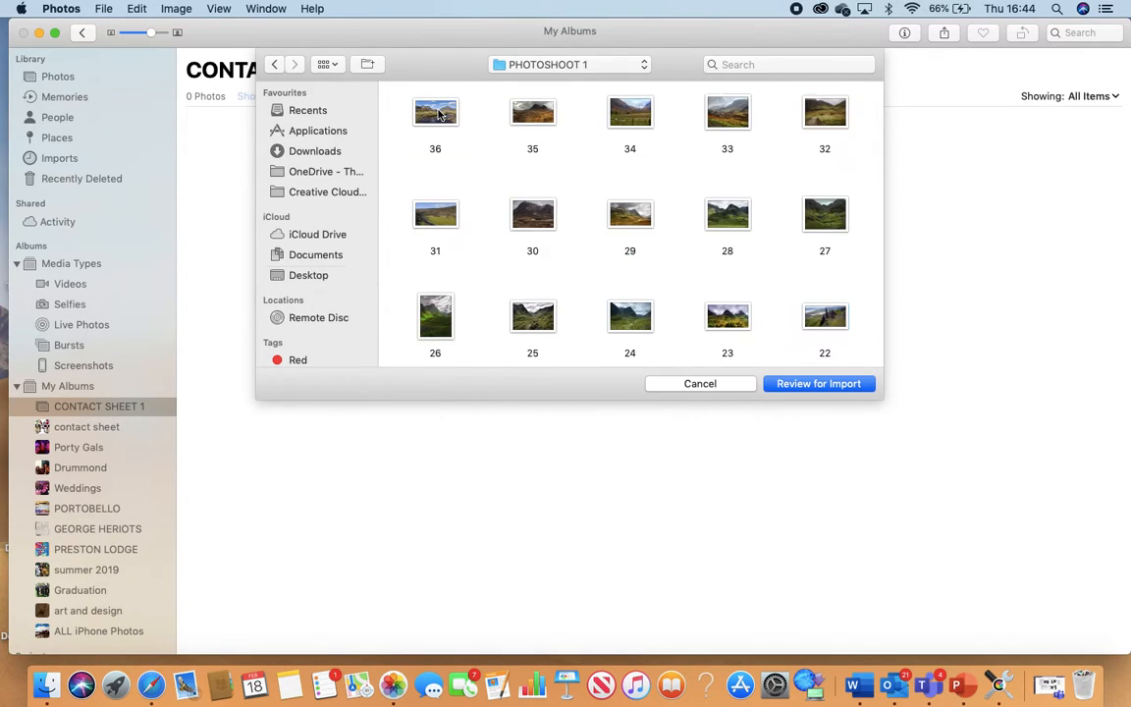
left_click(821, 385)
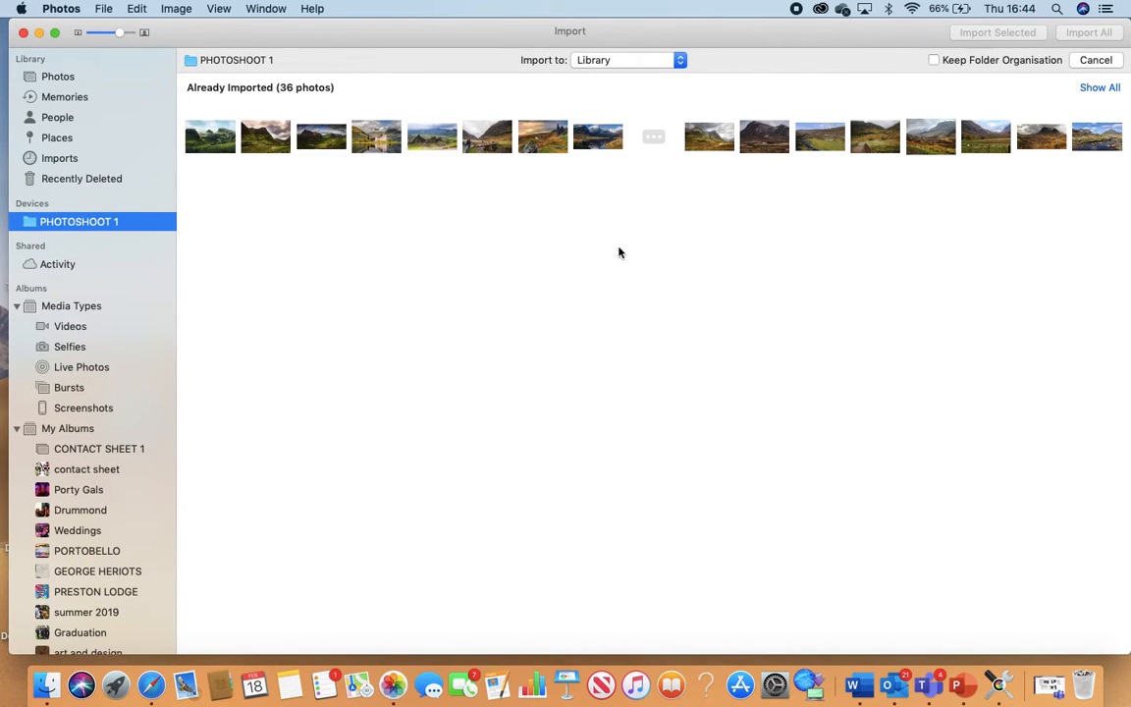
Select all 36 already imported photos and import them into the CONTACT SHEET 1 album.
left_click(1100, 88)
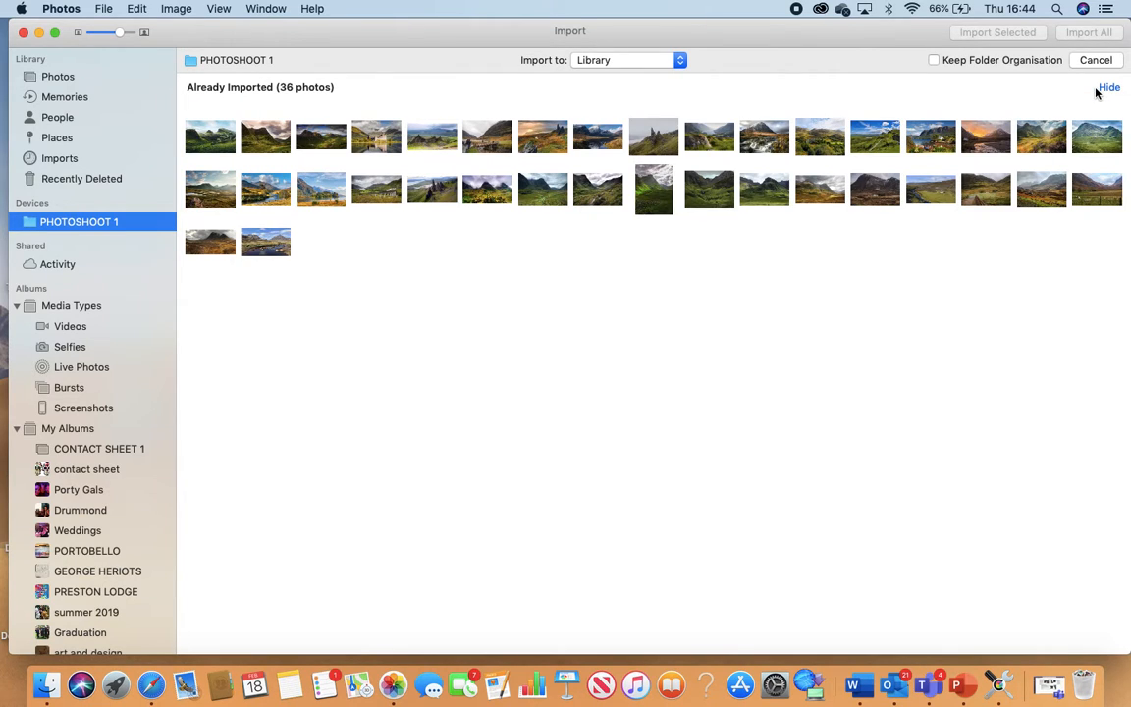
left_click_drag(220, 108, 1107, 289)
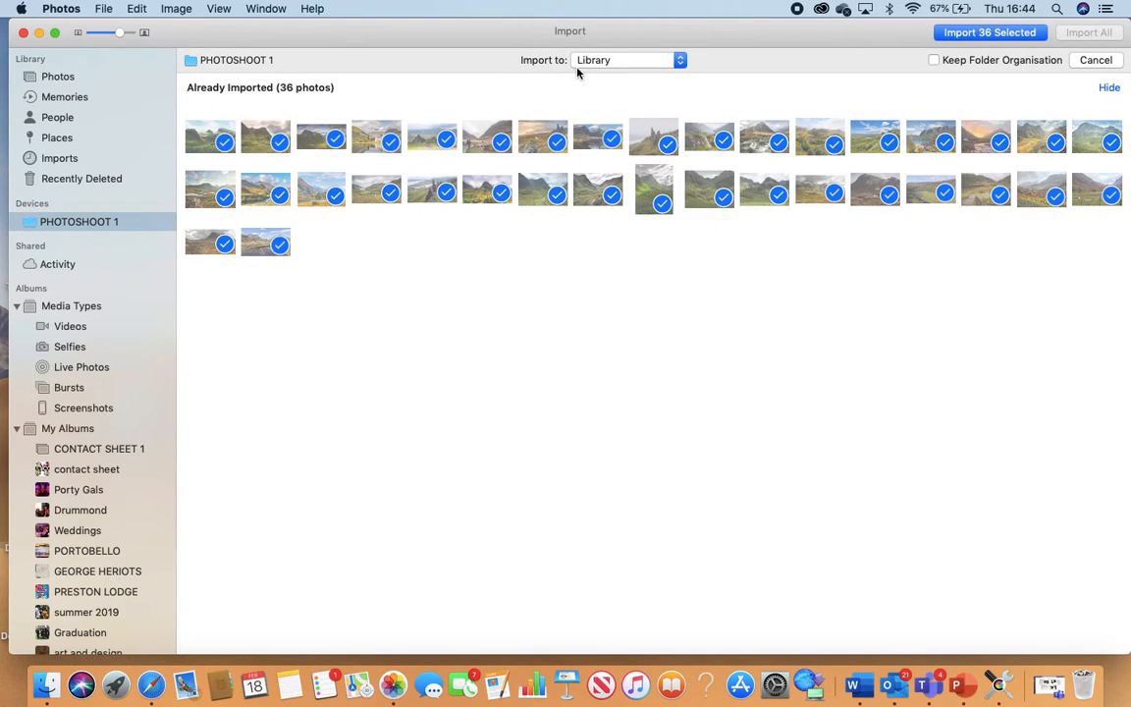
left_click(680, 60)
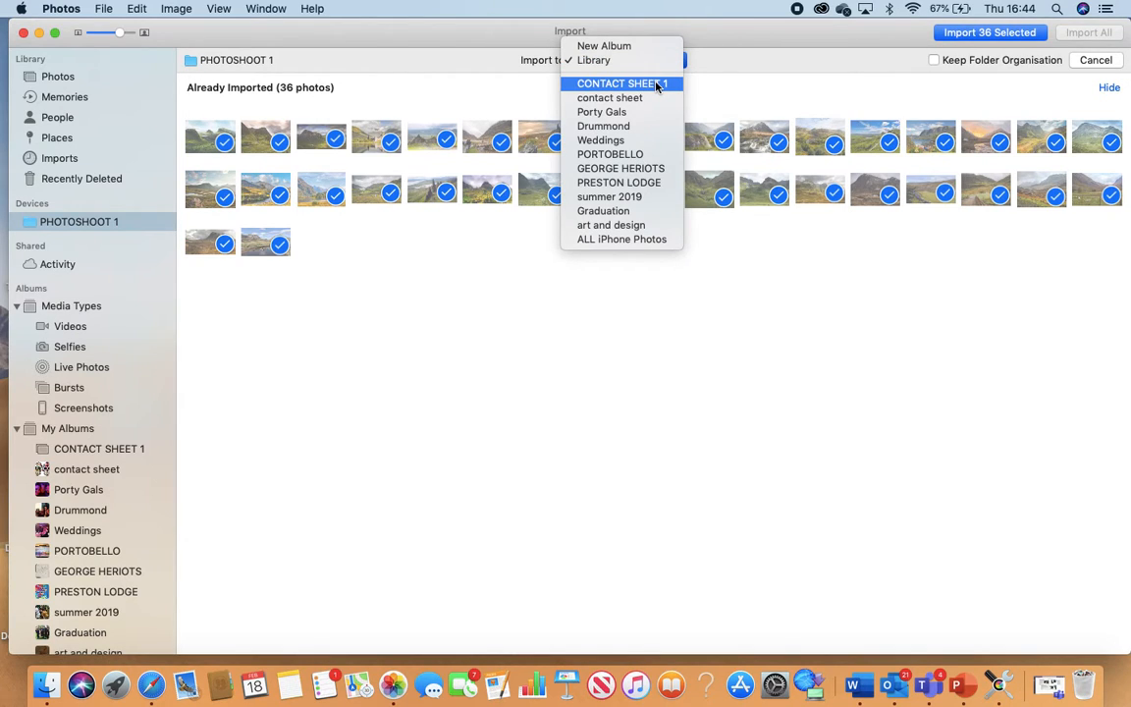
left_click(657, 85)
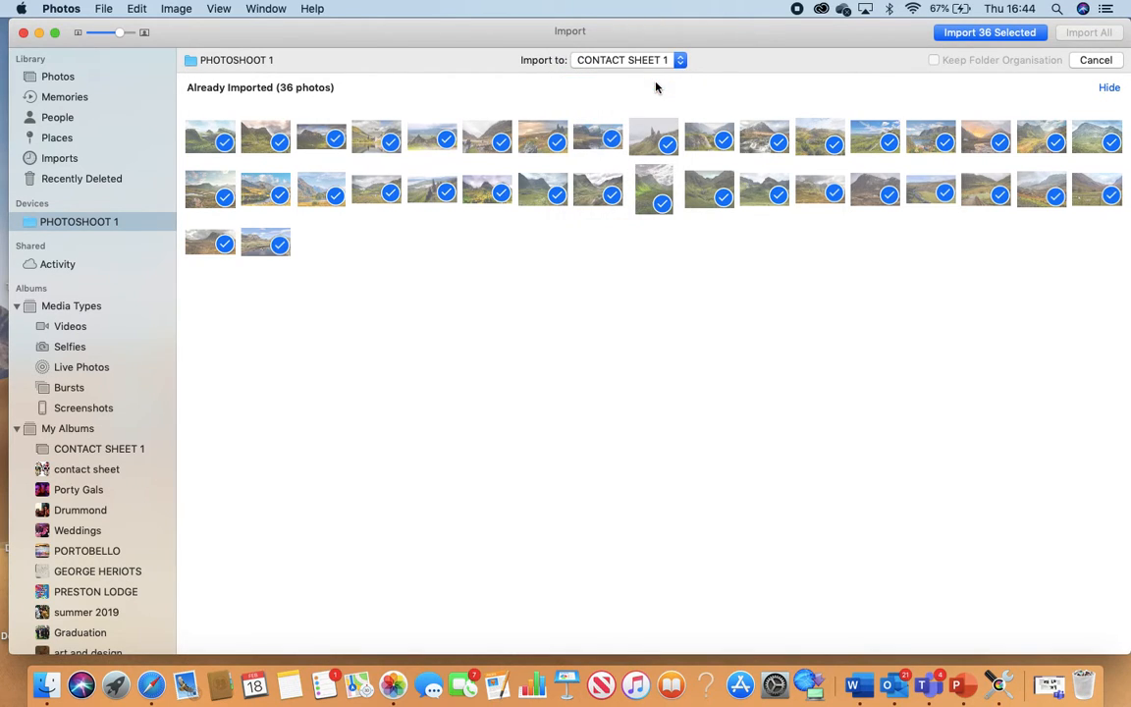
left_click(970, 34)
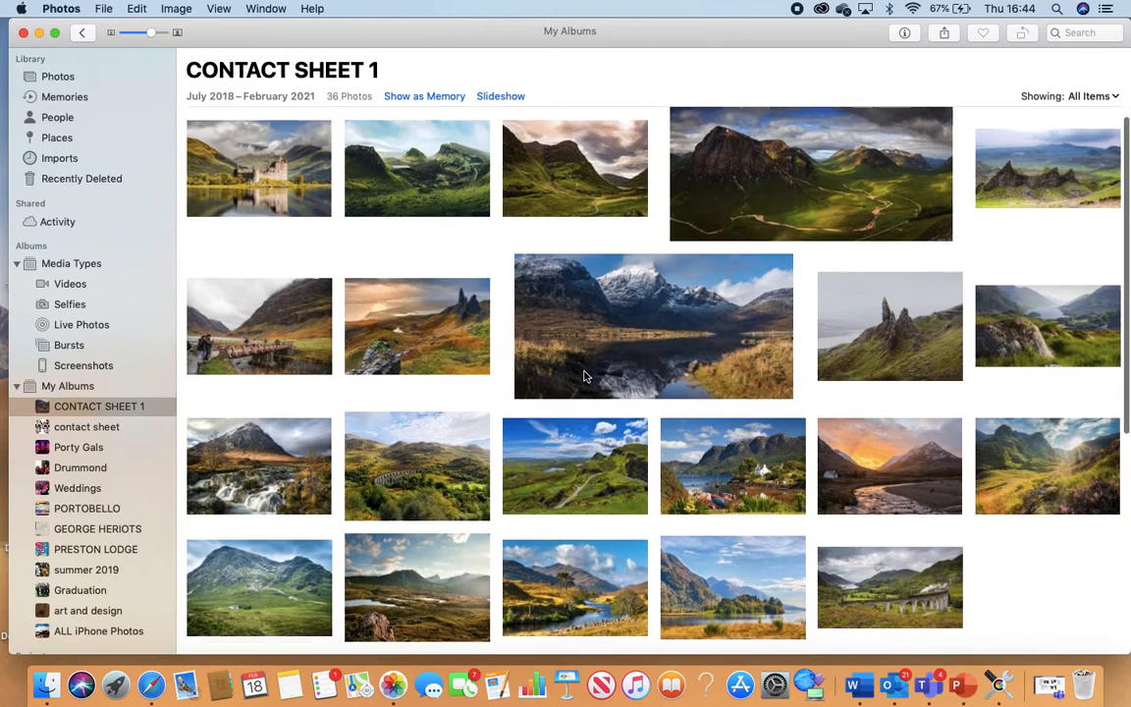
scroll(584, 376, "down", 10)
scroll(585, 376, "up", 10)
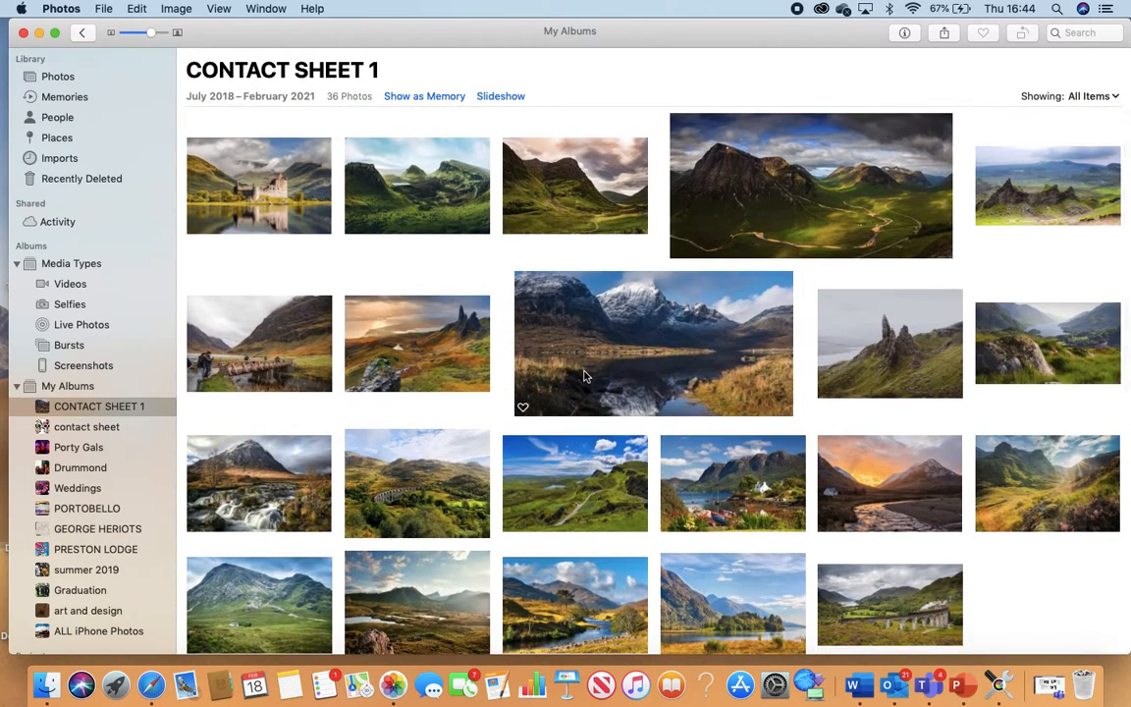
Select all photos in the CONTACT SHEET 1 album and open their print layout, checking the Contact Sheet format.
left_click(137, 9)
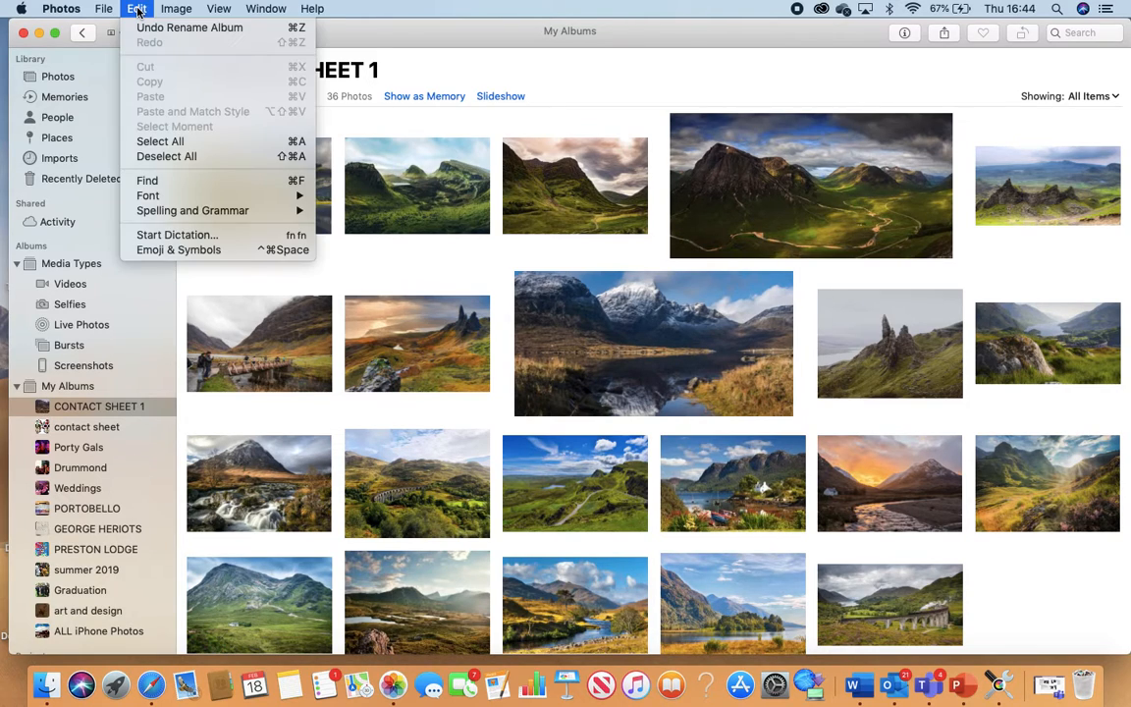
left_click(191, 142)
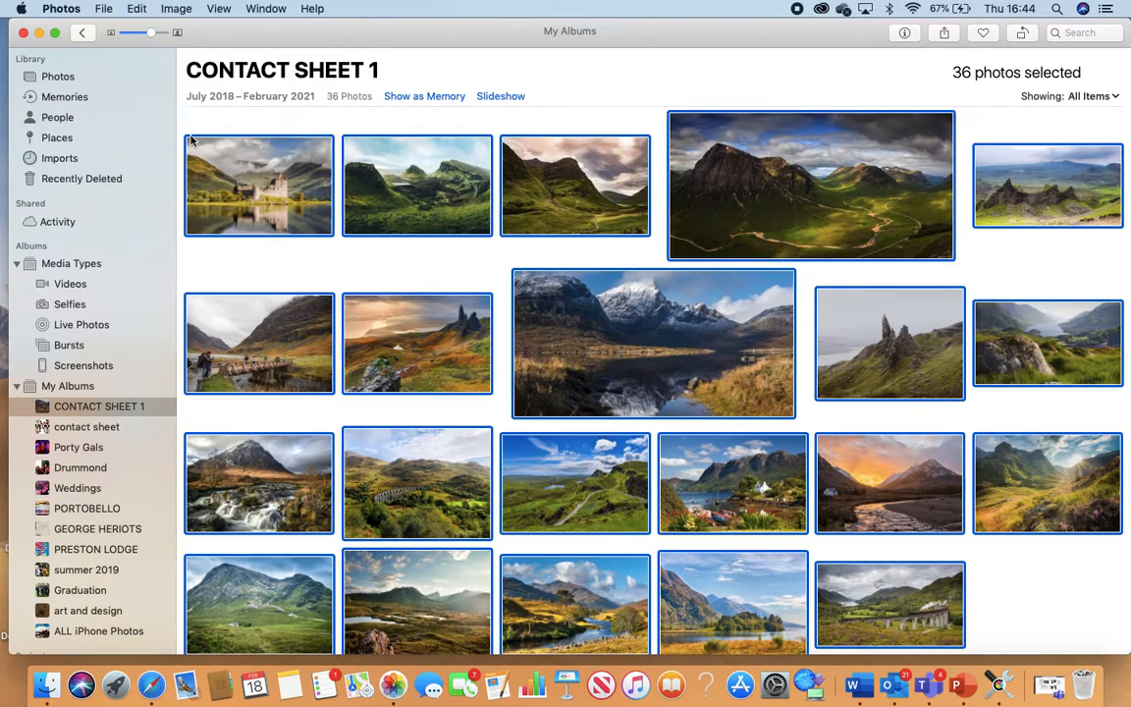
left_click(105, 10)
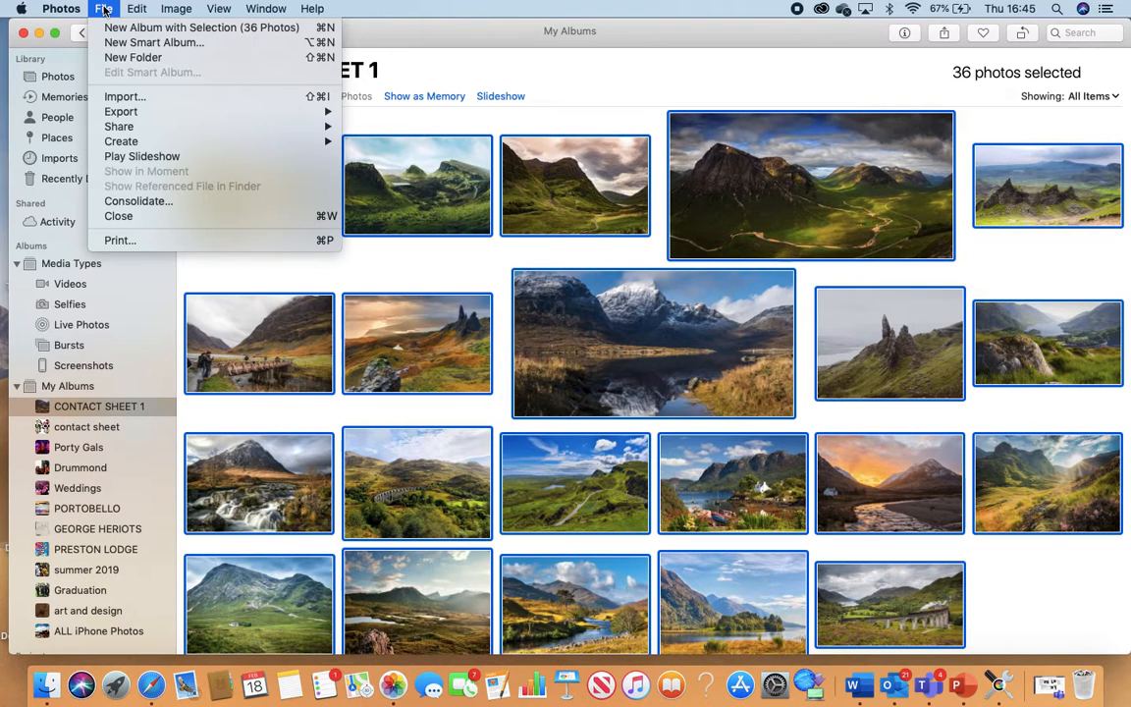
left_click(177, 242)
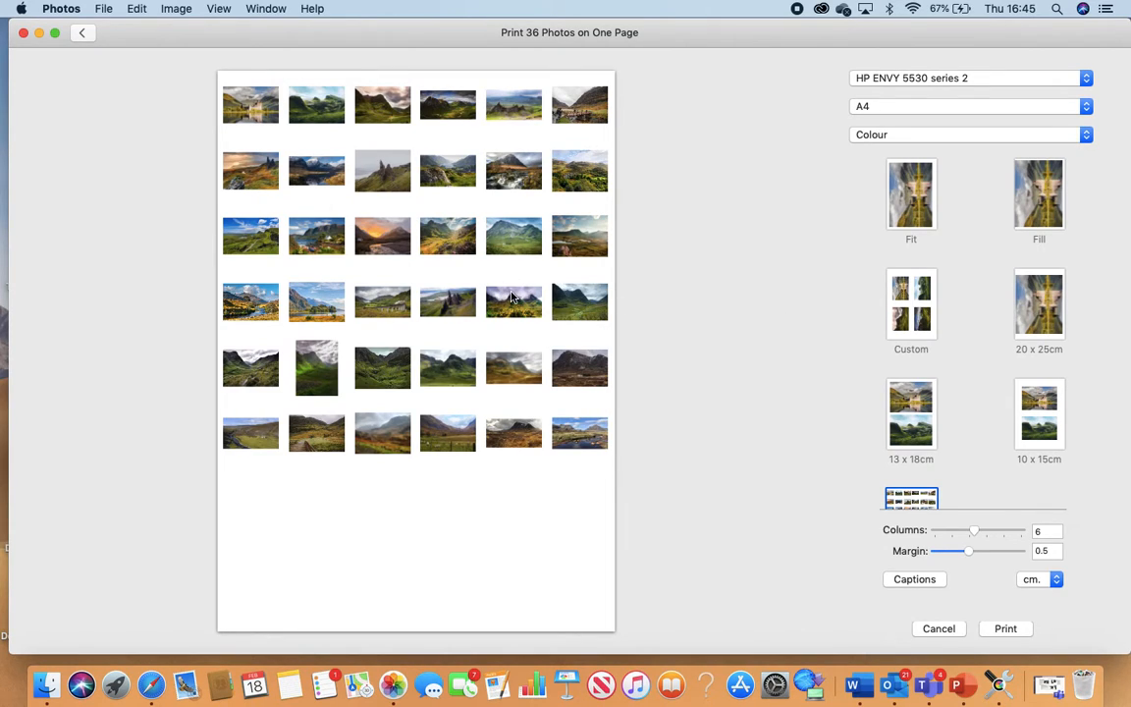
scroll(957, 406, "down", 5)
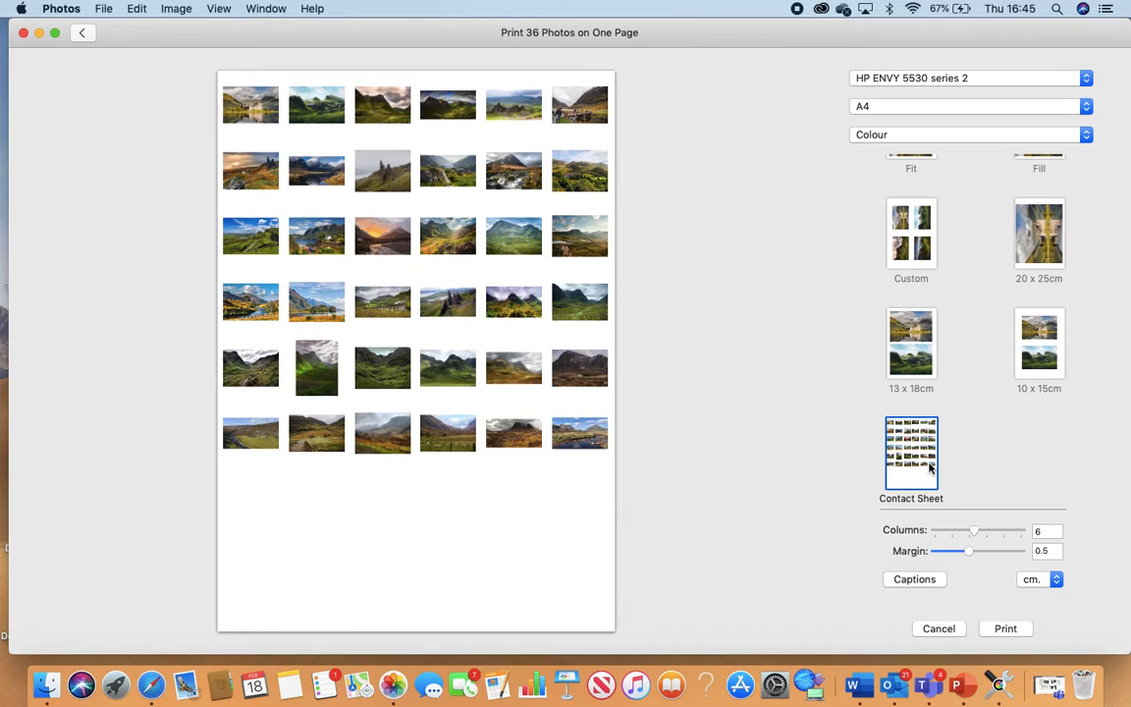
scroll(992, 369, "up", 3)
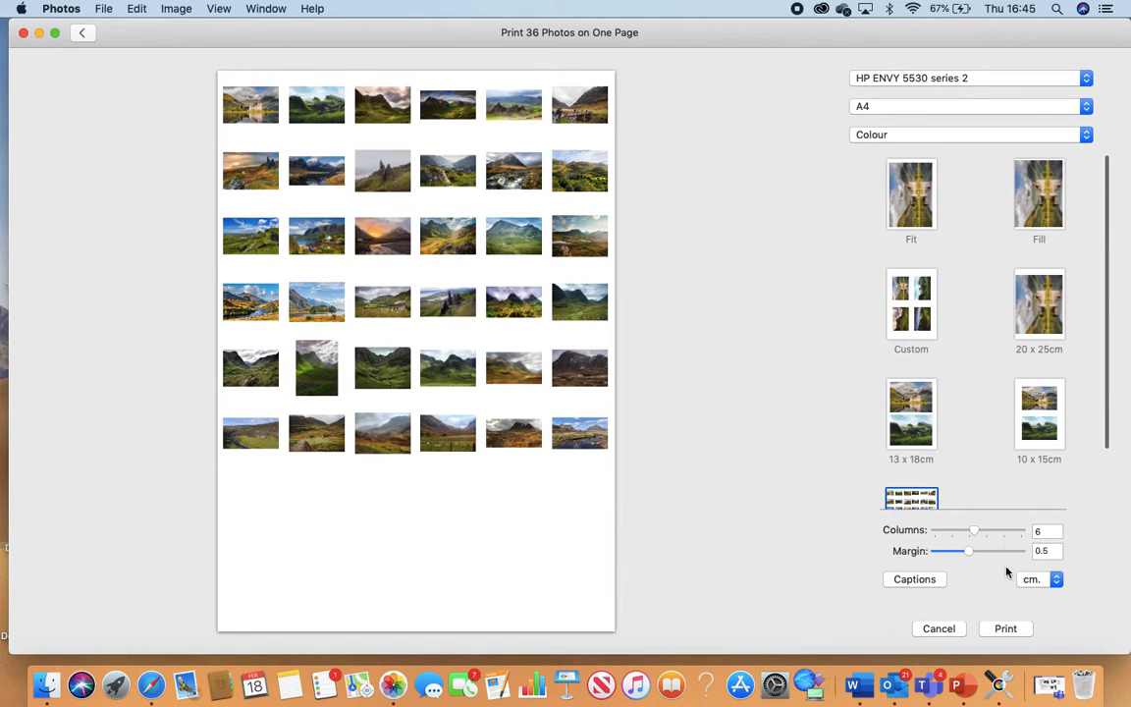
Save the contact sheet as a PDF named CONTACT SHEET 1 in the Desktop — iCloud location.
left_click(1007, 628)
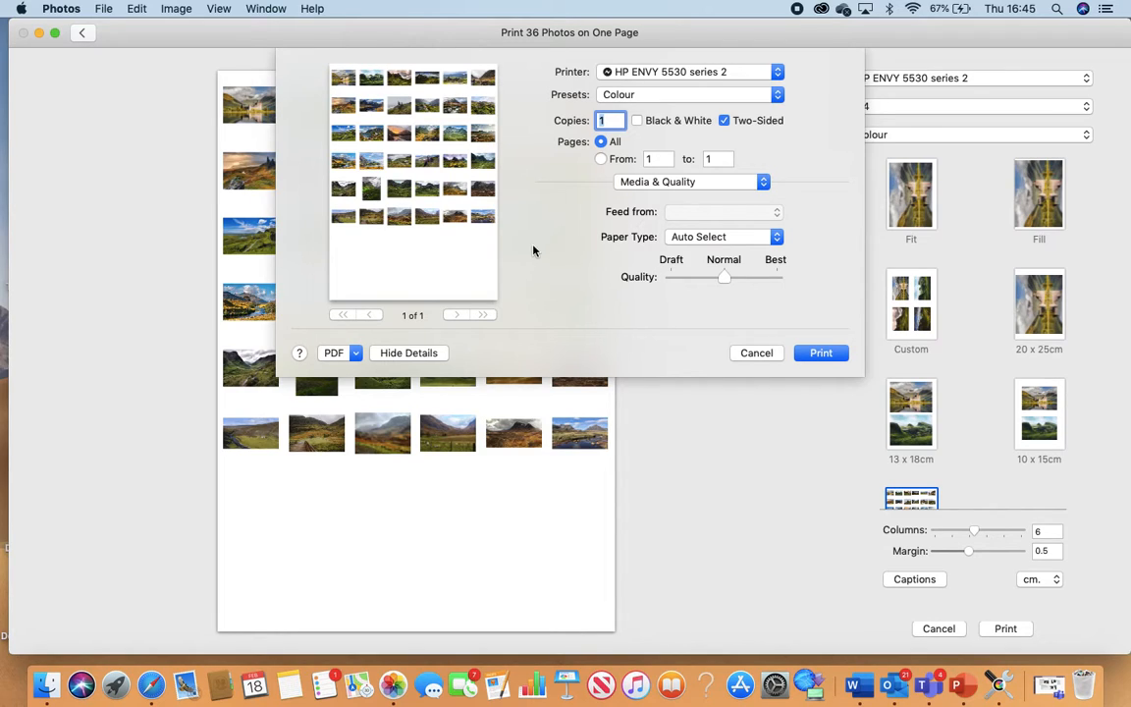
left_click(358, 356)
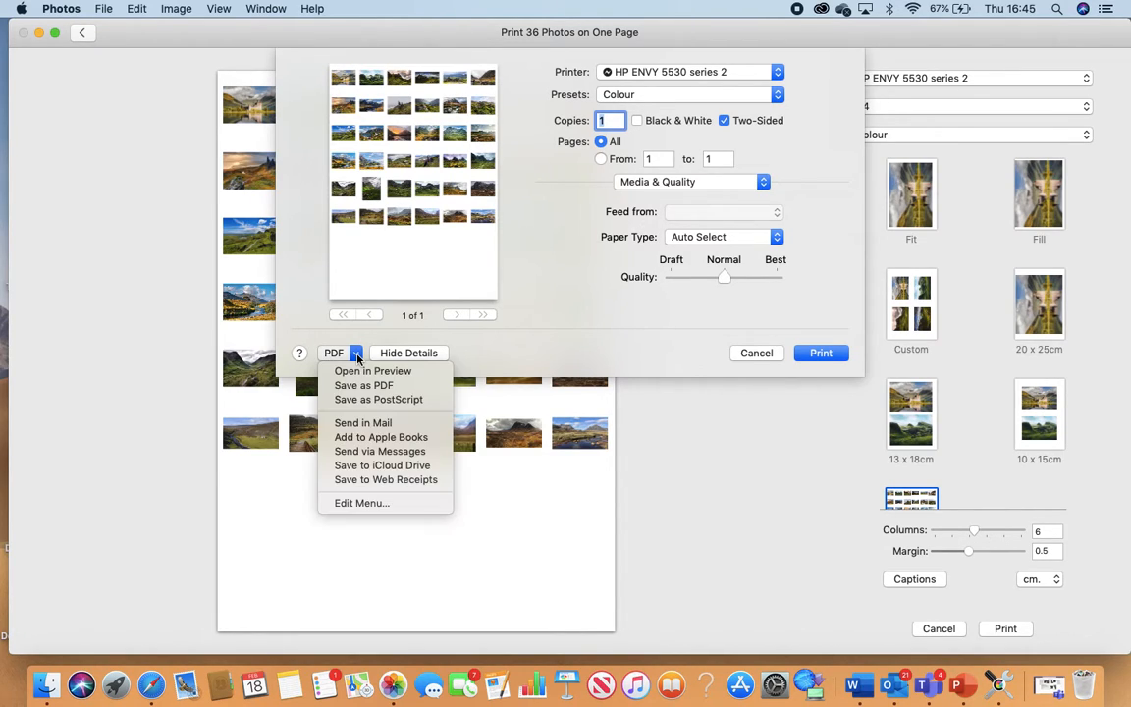
left_click(367, 389)
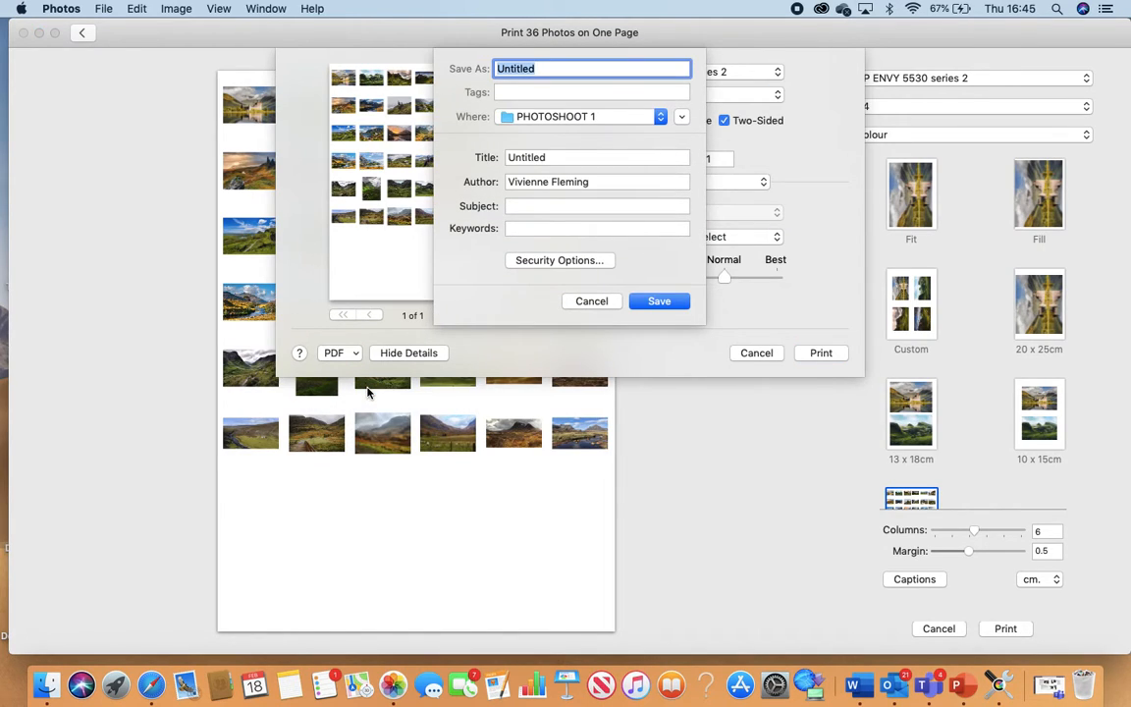
key("BackSpace")
type("CONTACT SHEET 1")
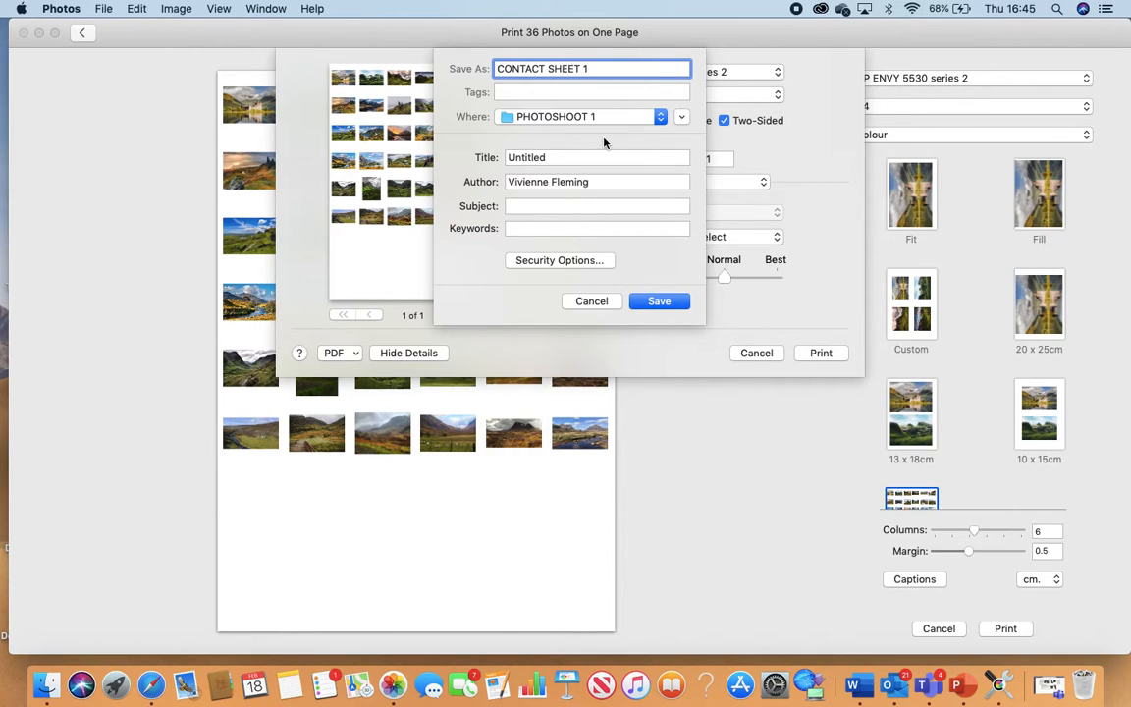
left_click(660, 117)
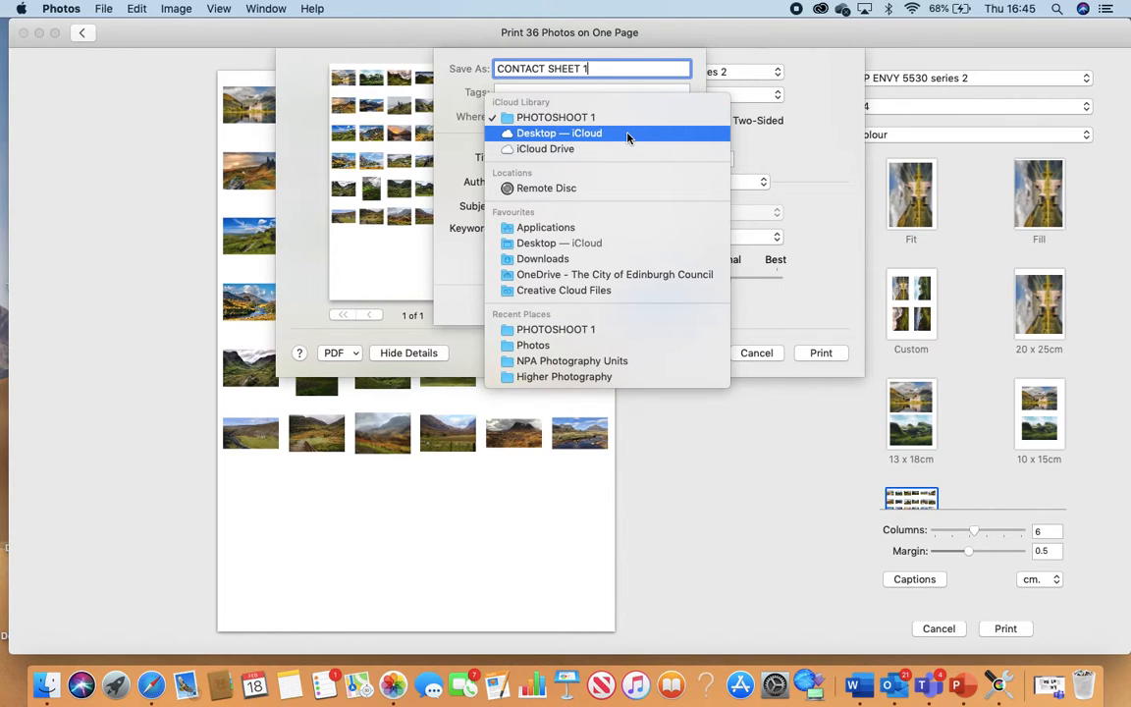
left_click(627, 137)
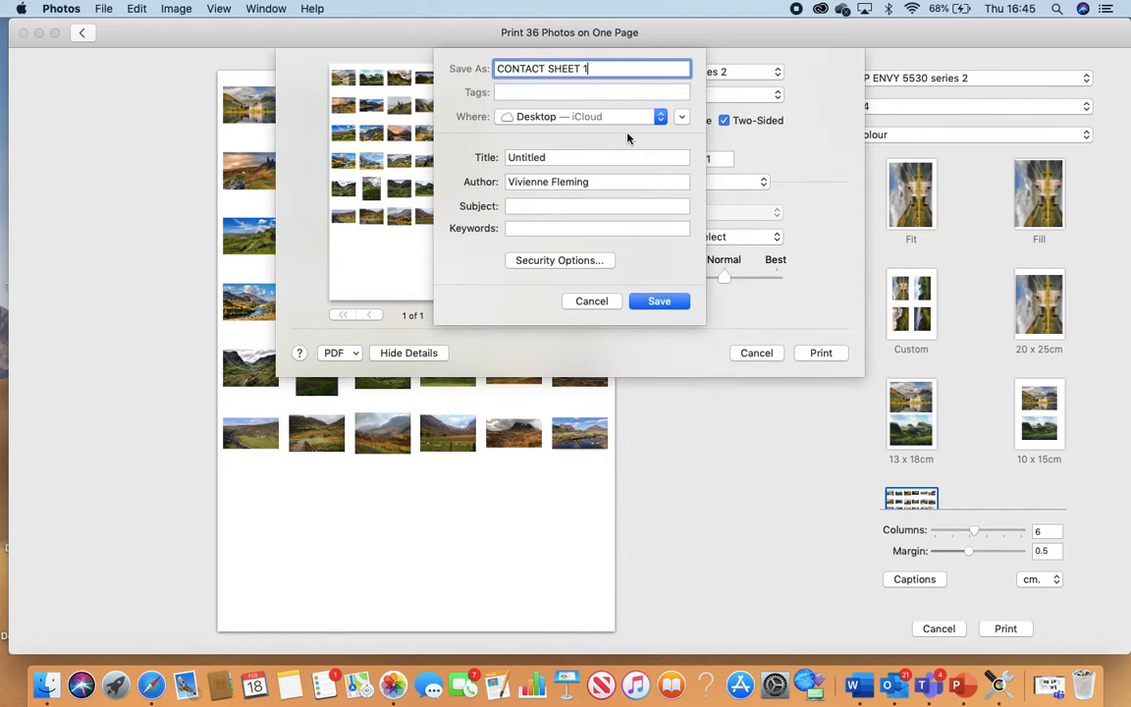
left_click(650, 302)
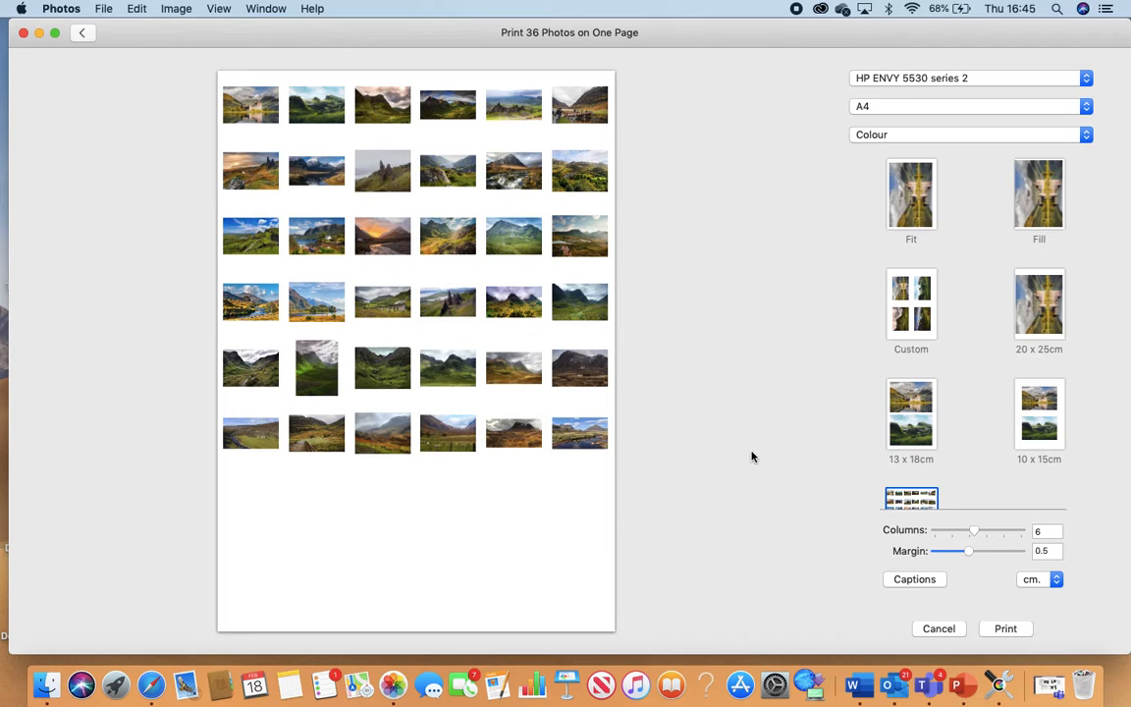
Leave the print layout, close the Photos window and move the CONTACT SHEET 1 PDF below the PHOTOSHOOT 1 folder on the desktop.
left_click(943, 630)
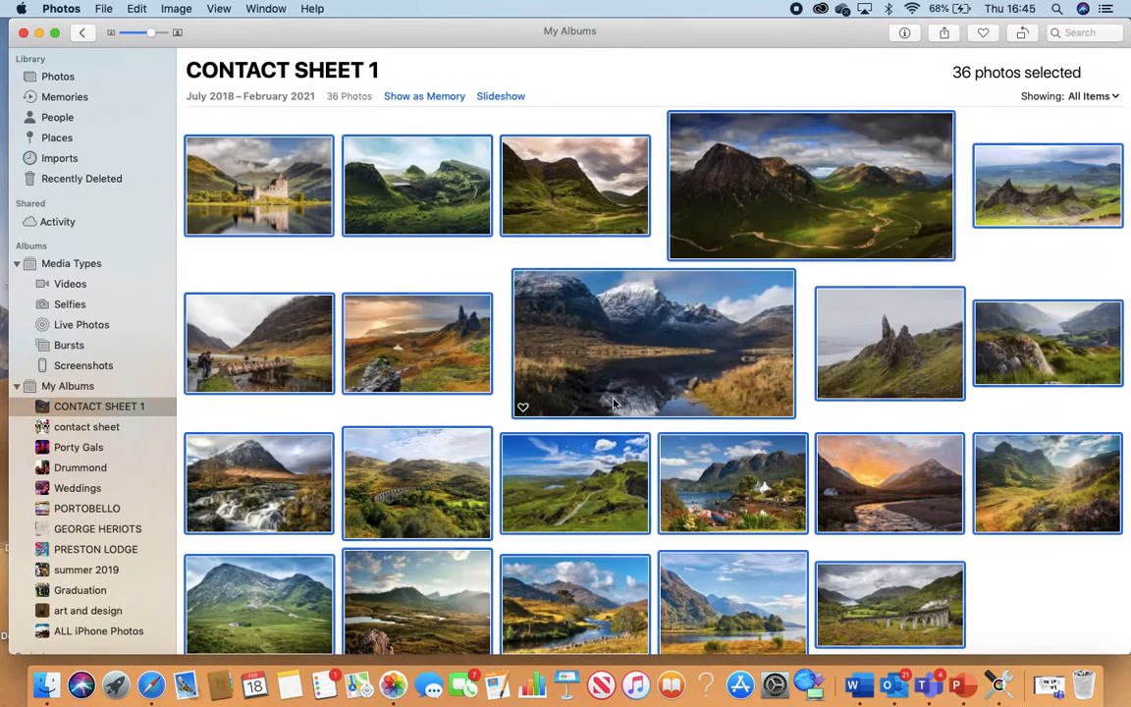
left_click(23, 33)
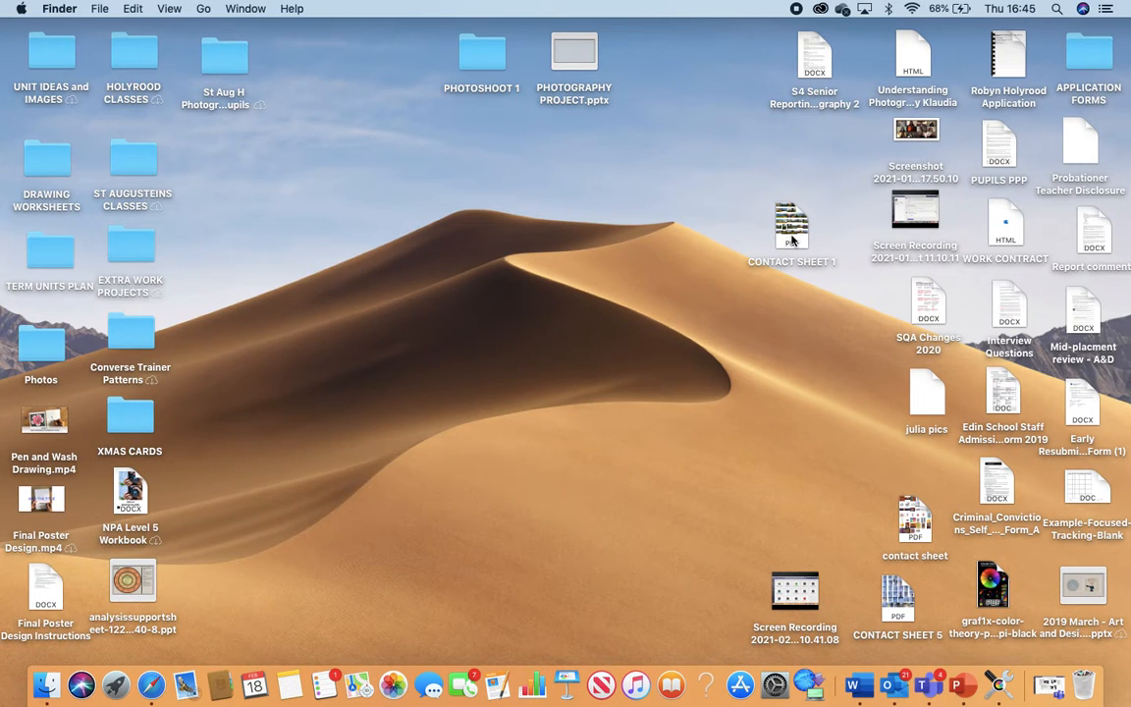
left_click_drag(788, 240, 480, 169)
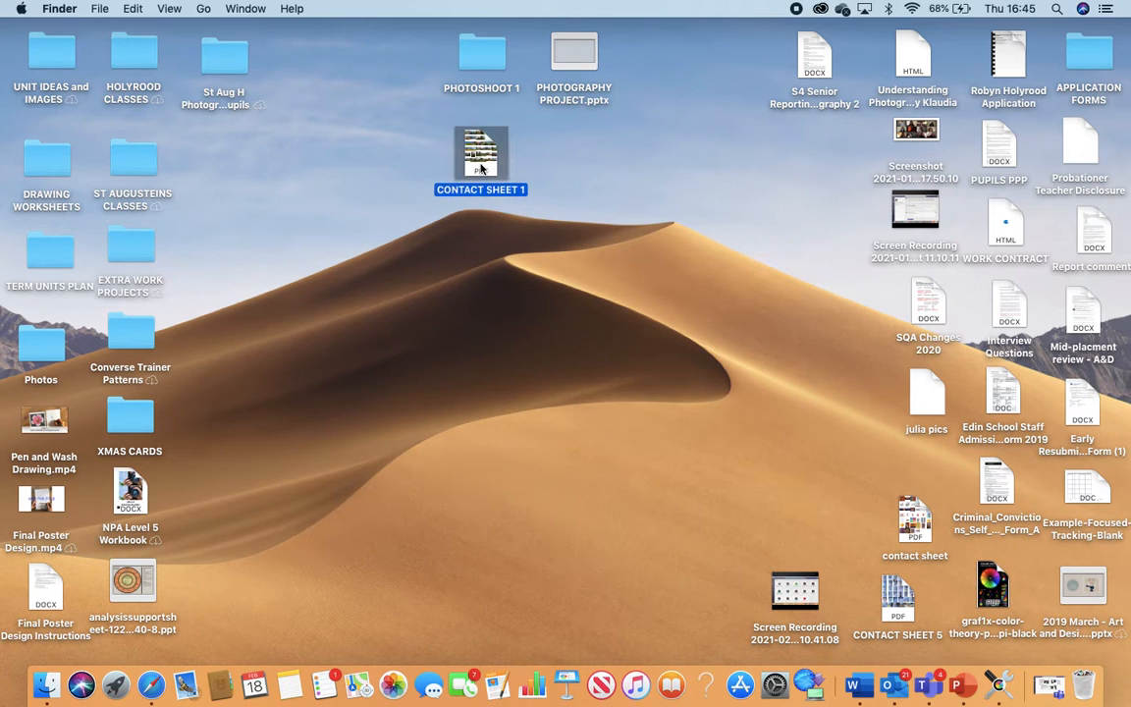
Open the PHOTOGRAPHY PROJECT presentation from the desktop in PowerPoint and delete the title placeholder on slide 1.
double_click(578, 54)
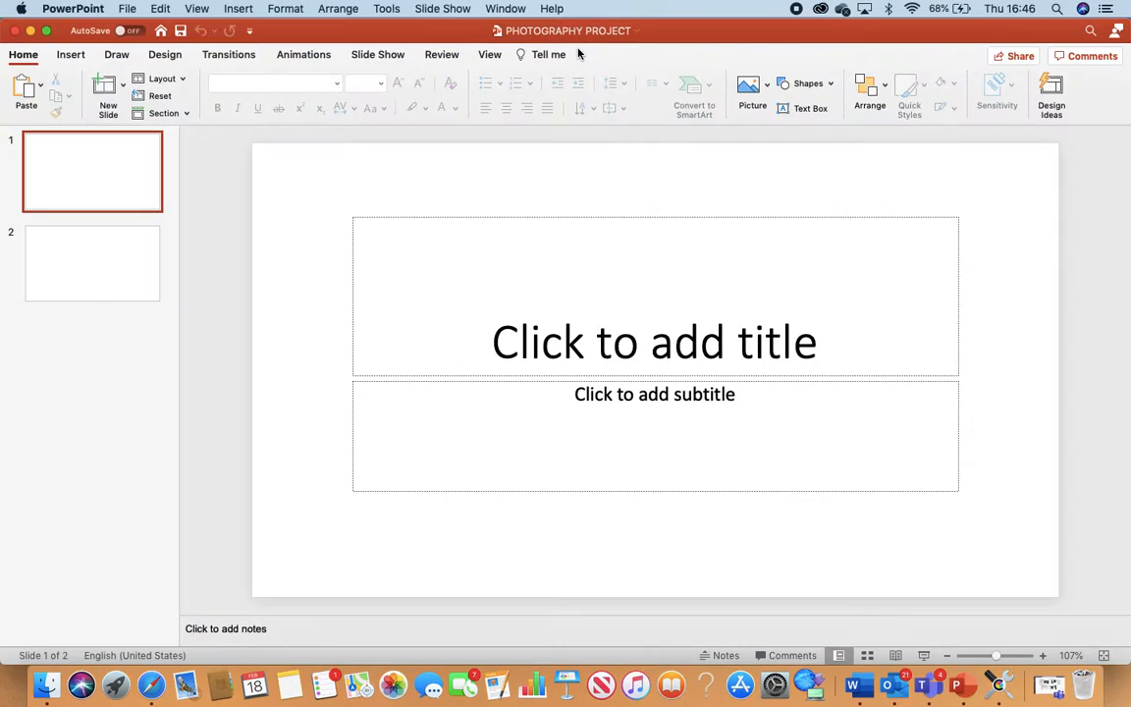
left_click(491, 256)
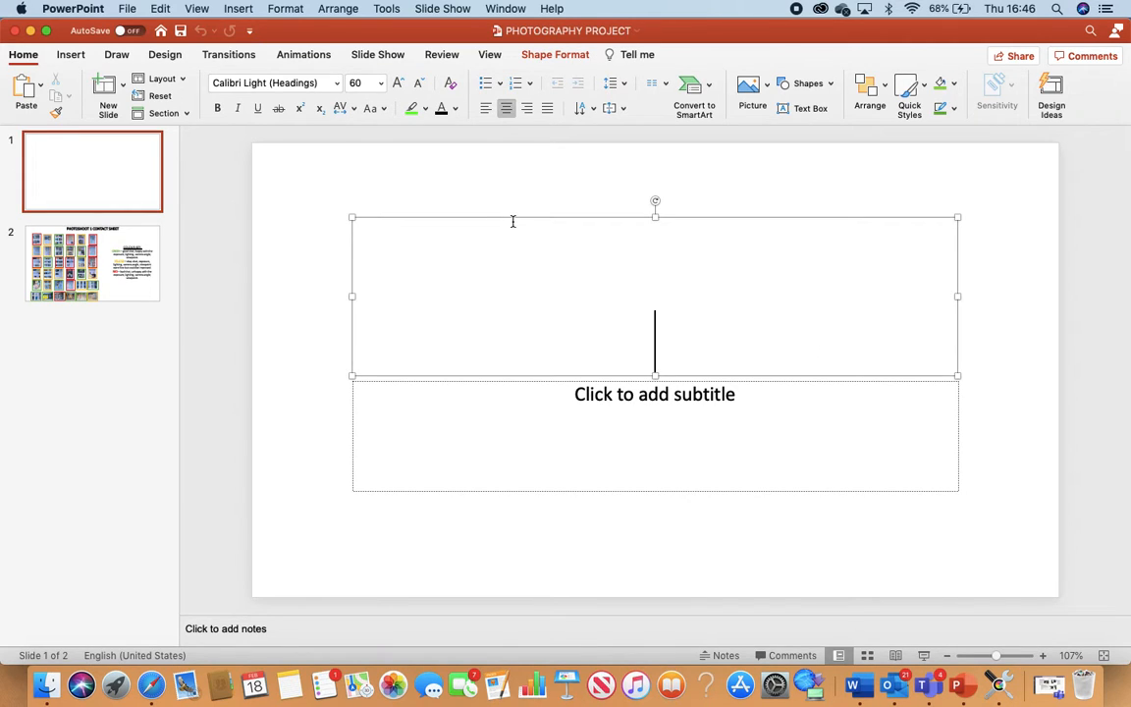
left_click(514, 219)
key("Delete")
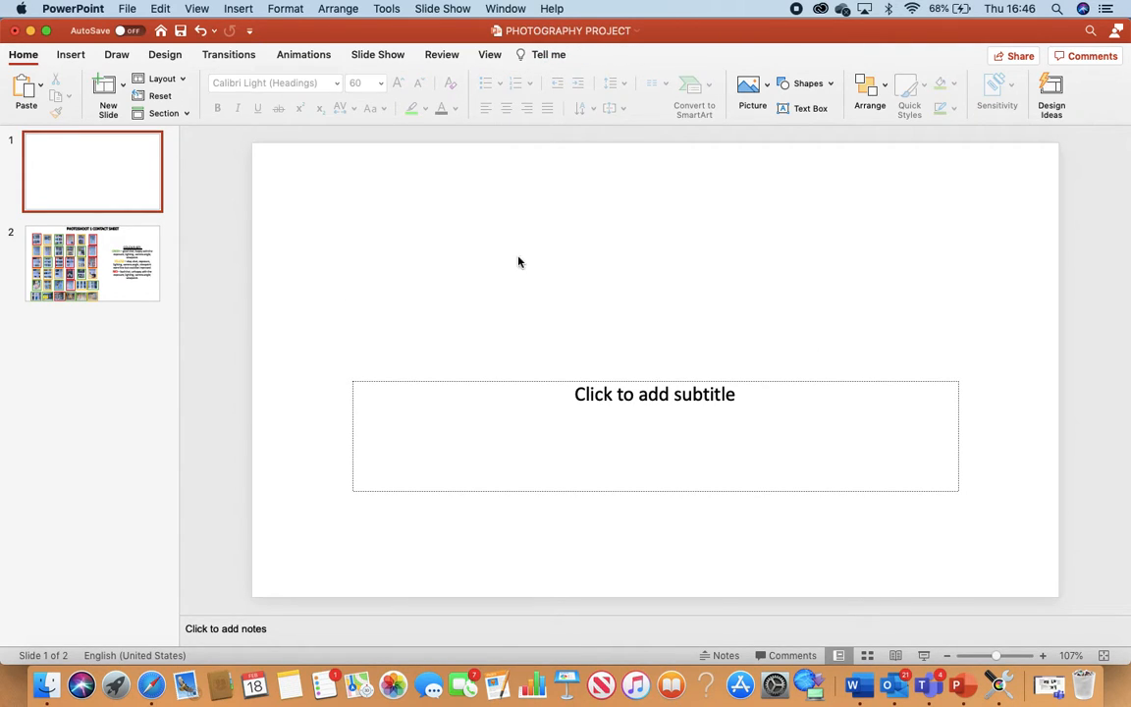
Move the subtitle placeholder to the top of slide 1 and enter the heading CONTACT SHEET 1 PHOTOSHOOT 1 in it.
left_click(601, 407)
left_click(603, 381)
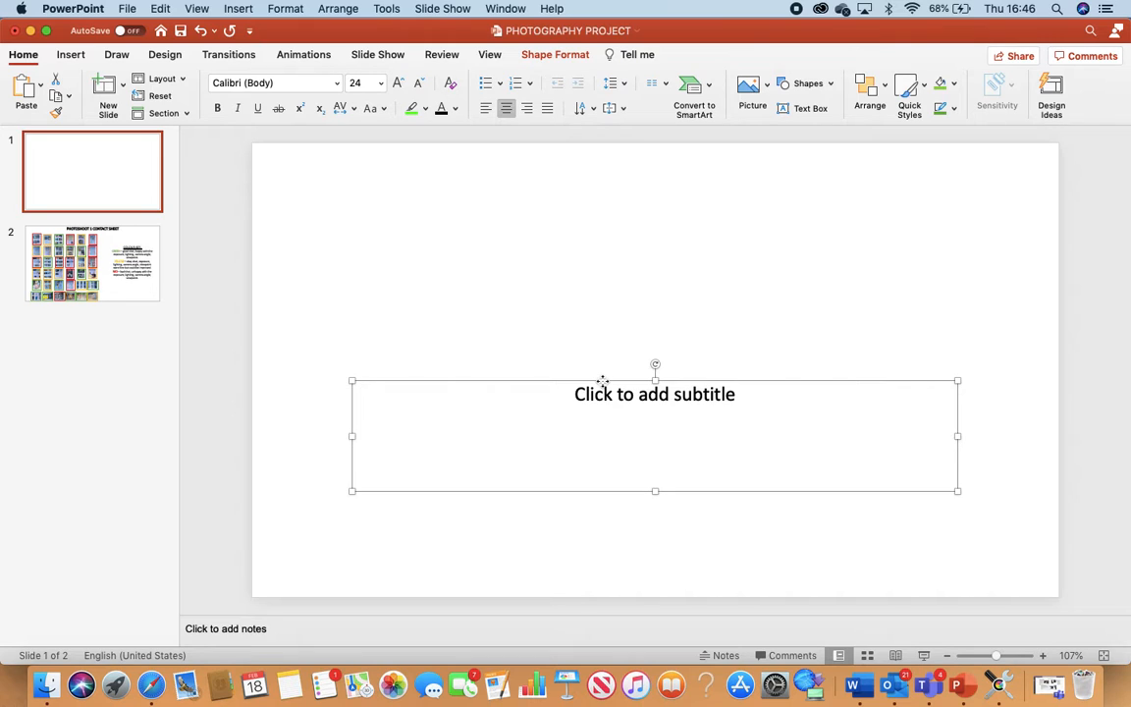
left_click_drag(603, 382, 605, 149)
left_click(738, 164)
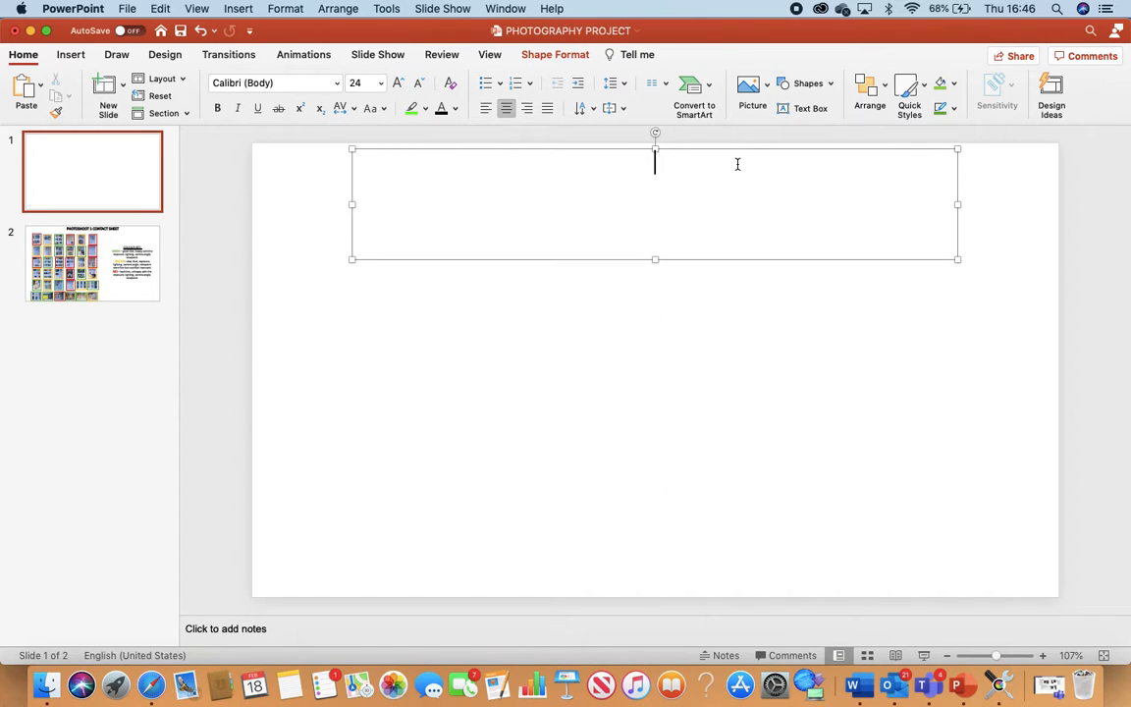
type("CONTAC")
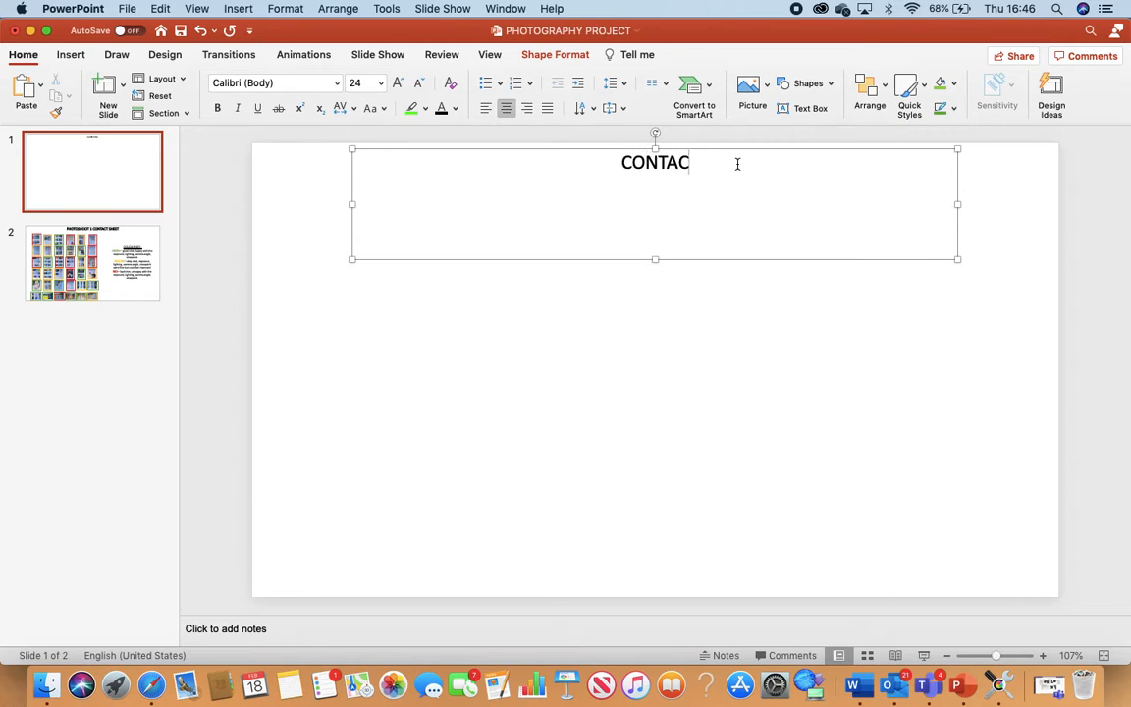
type("T SHEET ")
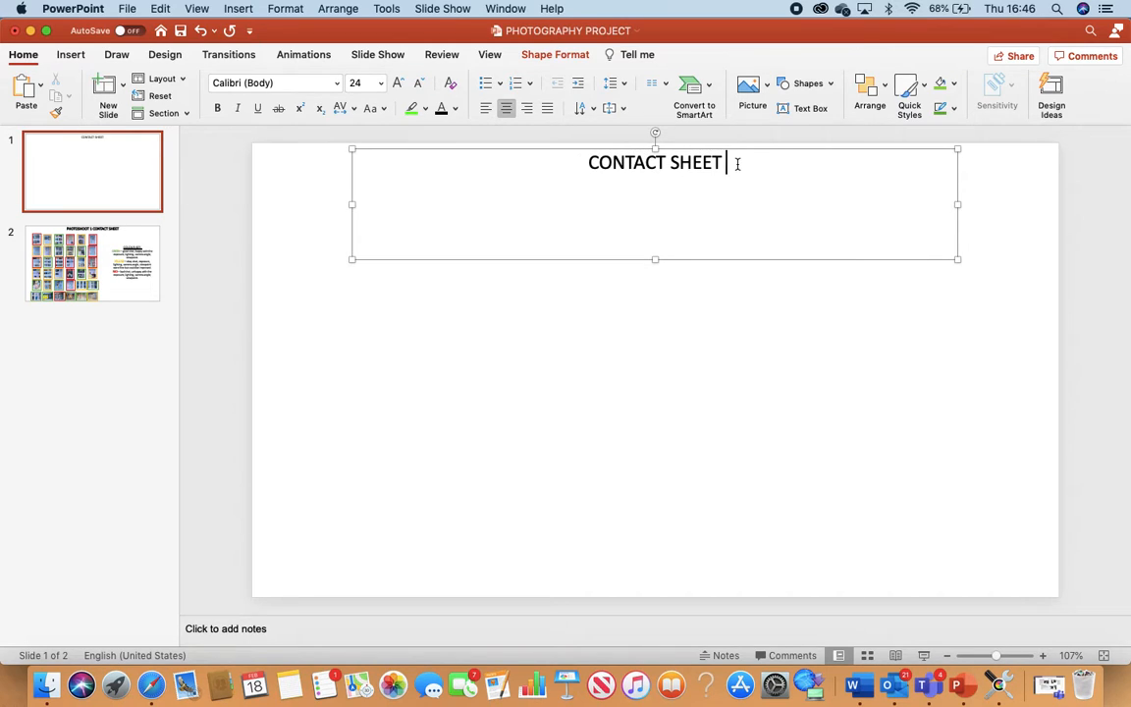
type("1 PHOT")
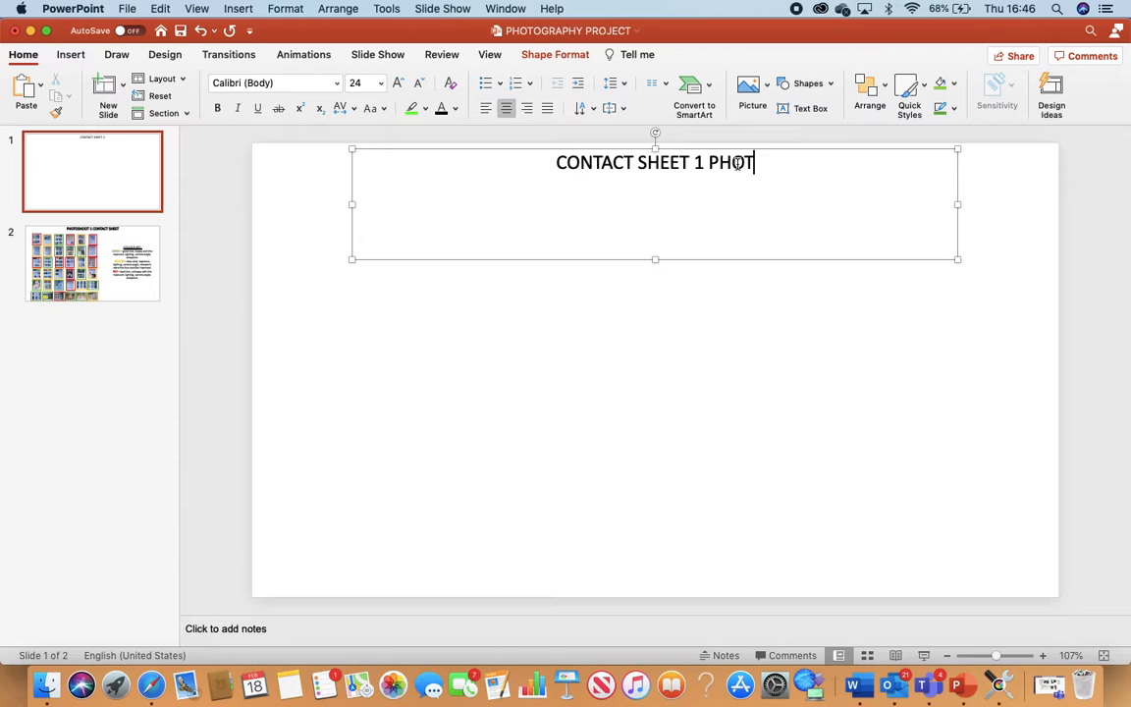
type("OSHOOT 1")
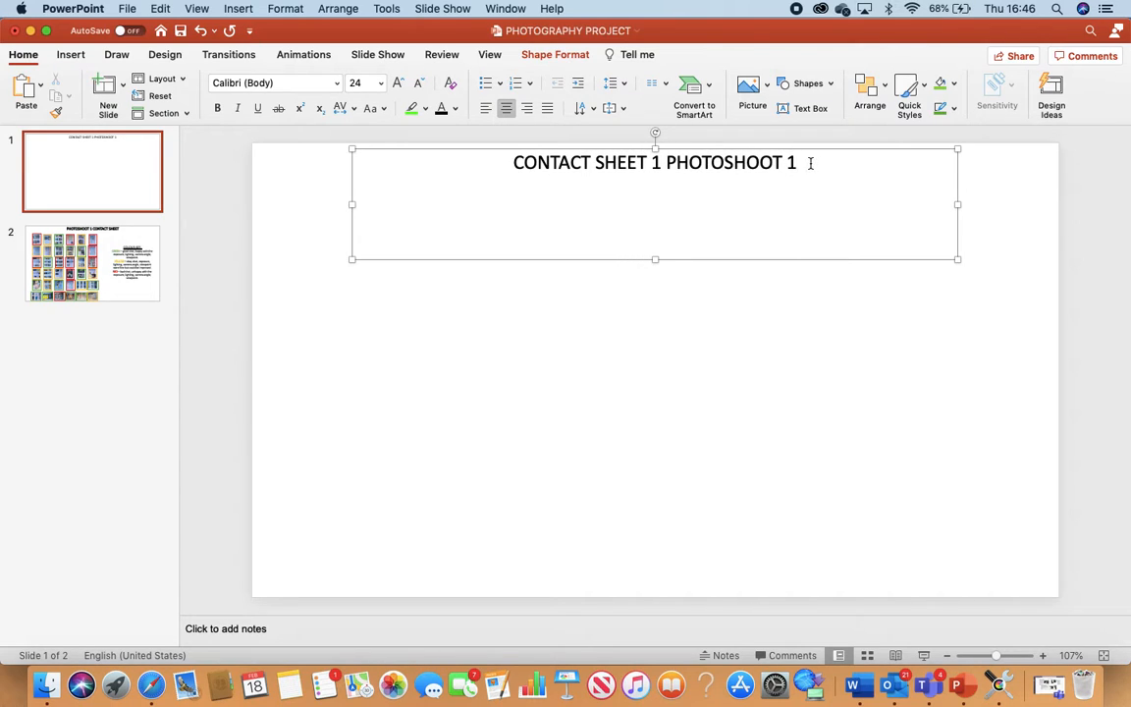
Underline the CONTACT SHEET 1 PHOTOSHOOT 1 heading and shorten its text box to fit the single line.
left_click_drag(810, 163, 459, 144)
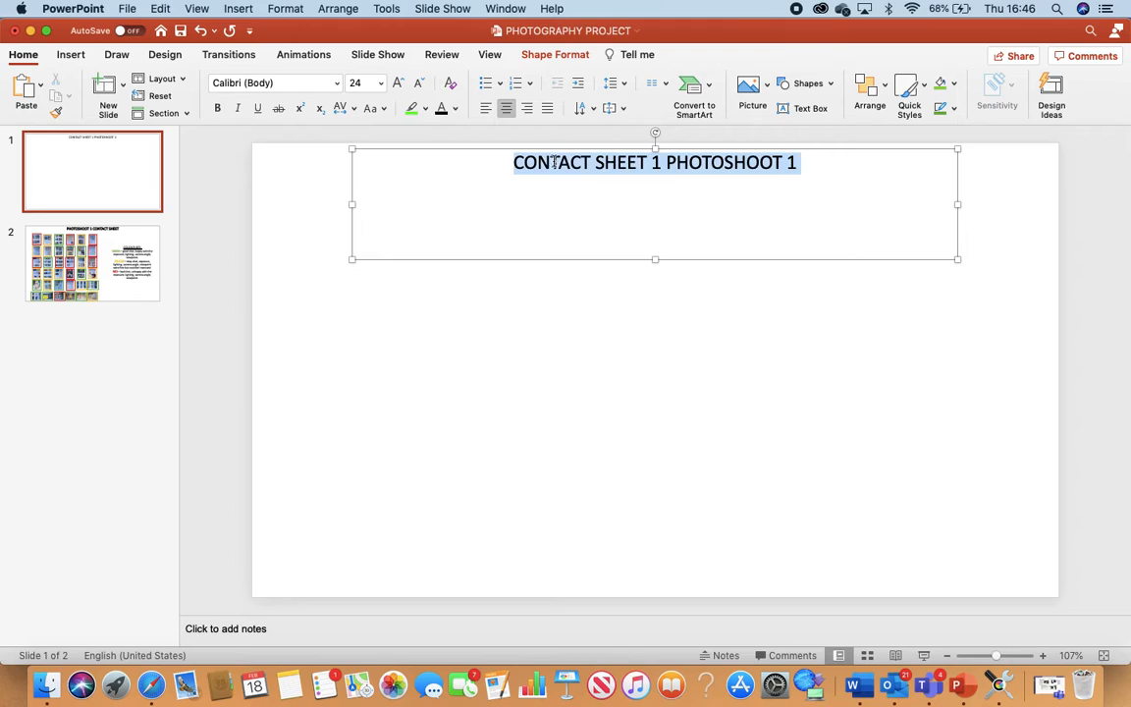
left_click(257, 108)
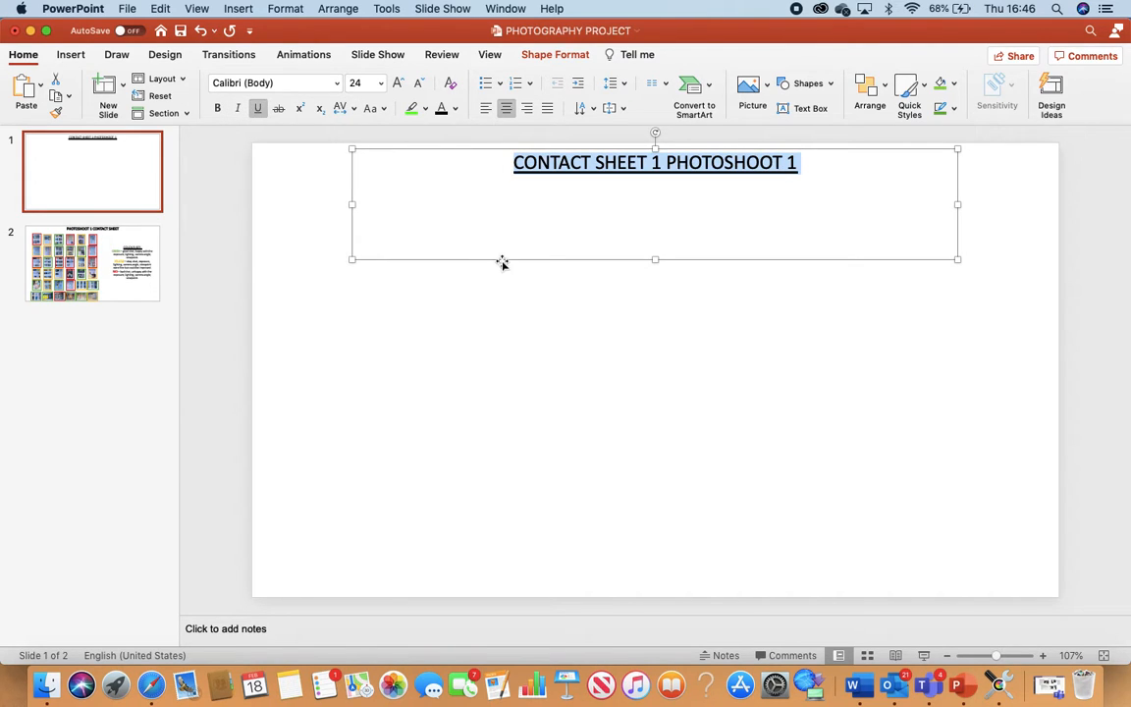
left_click_drag(655, 260, 654, 186)
left_click(616, 235)
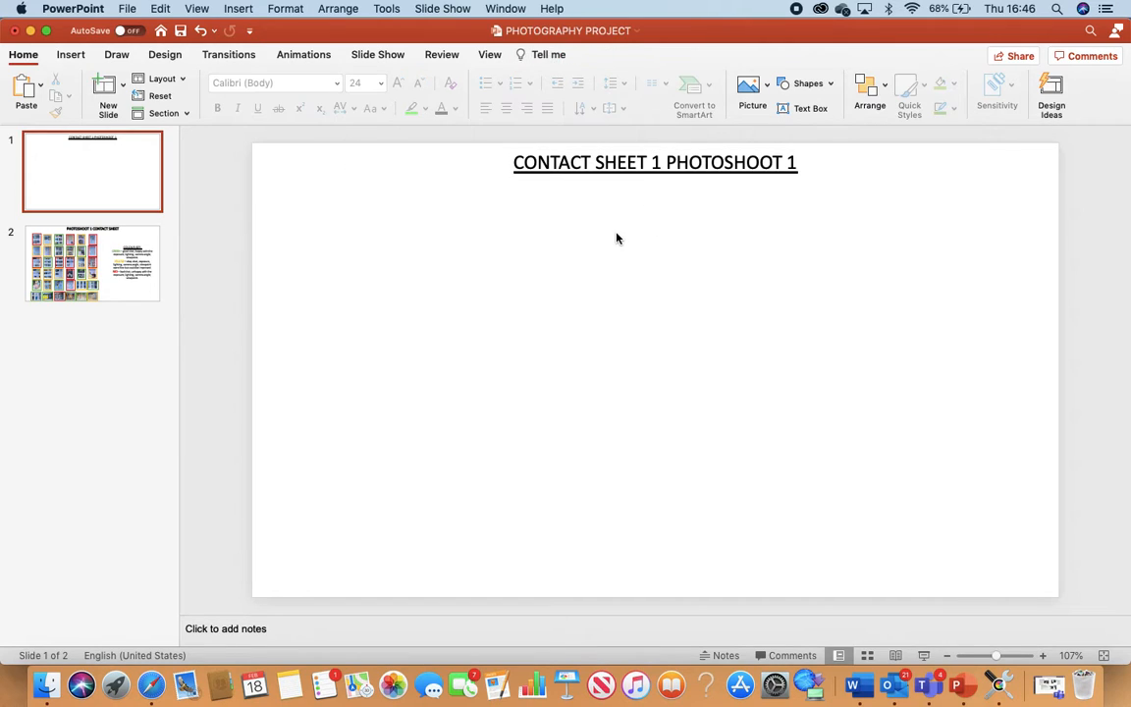
Insert the CONTACT SHEET 1 PDF from the desktop as a picture and move it below the heading, dismissing the design suggestions.
left_click(73, 59)
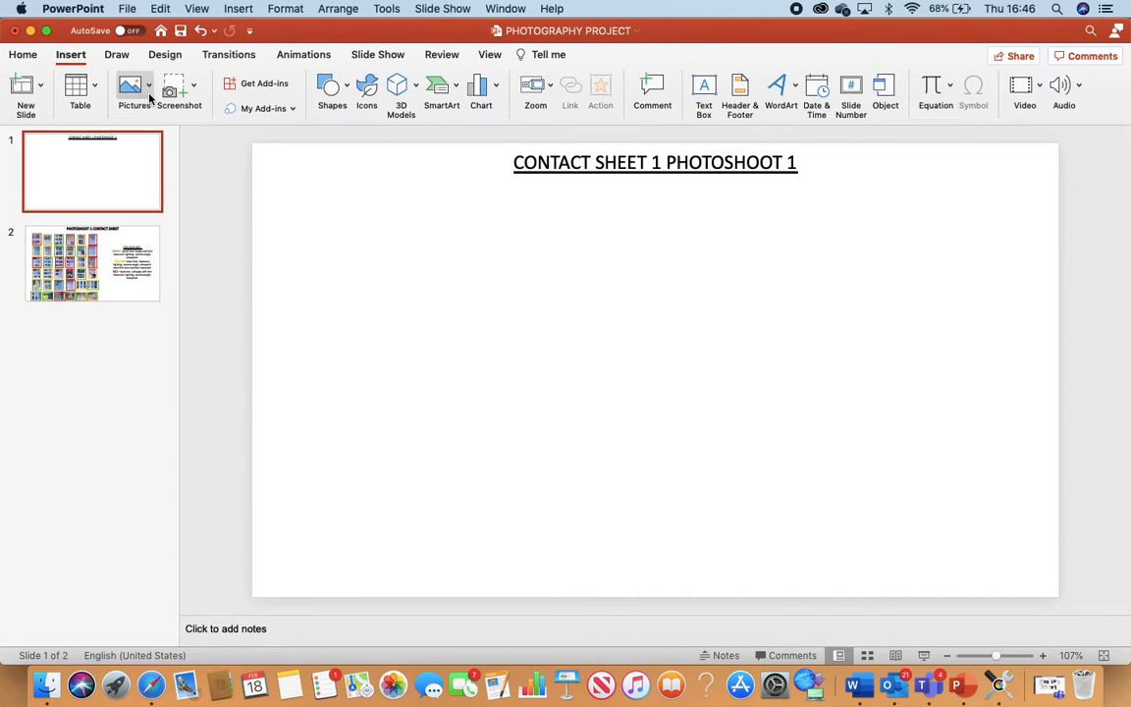
left_click(150, 95)
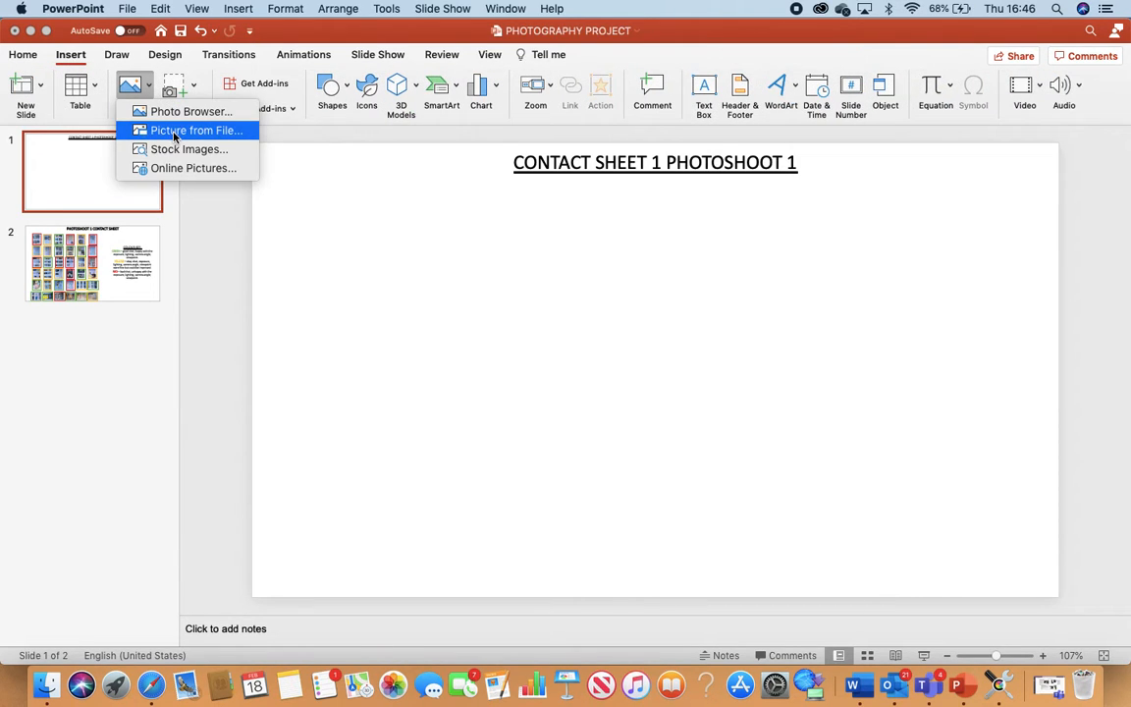
left_click(175, 132)
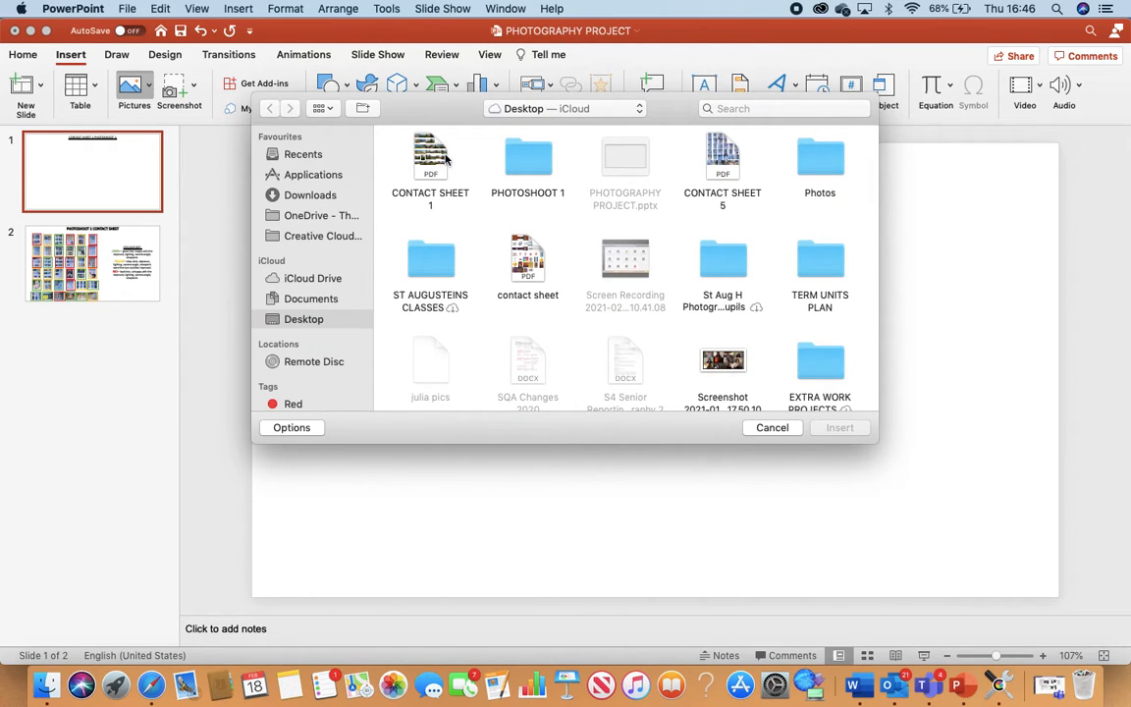
left_click(400, 147)
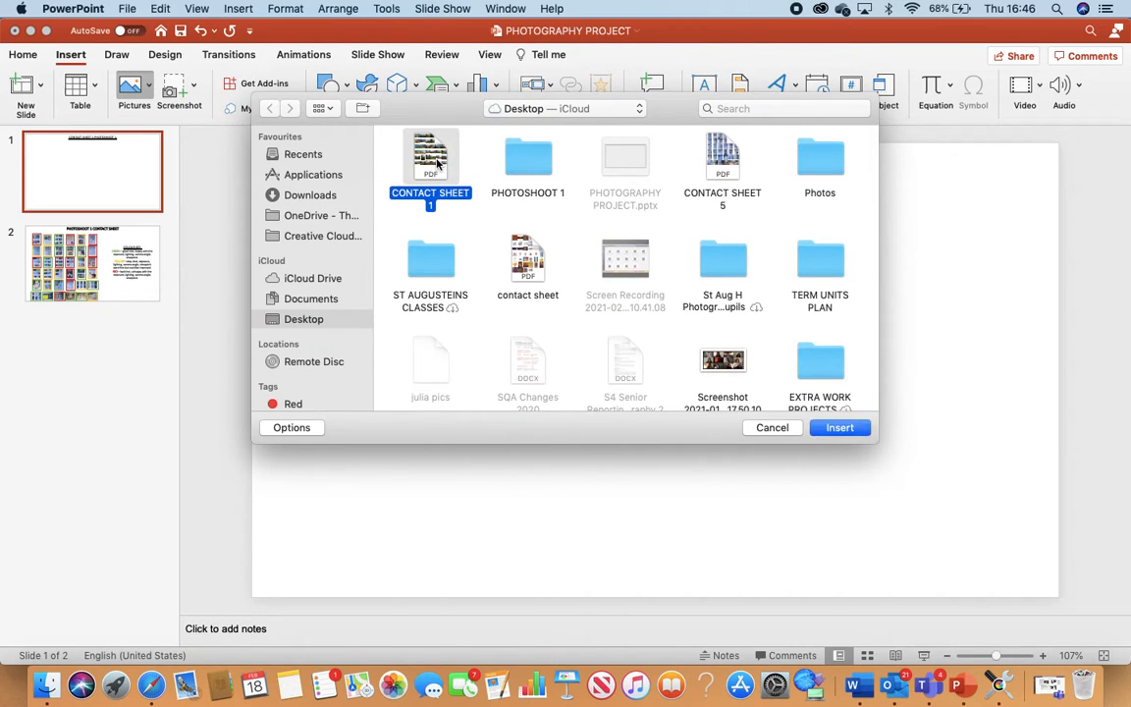
left_click(833, 430)
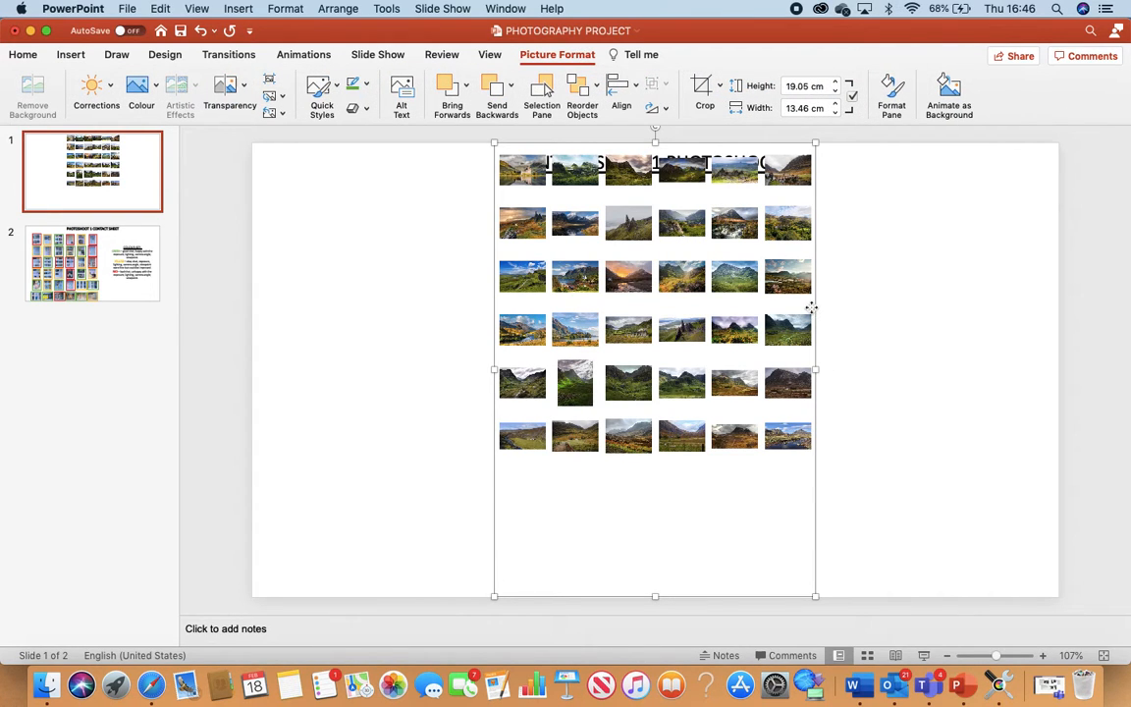
left_click_drag(811, 307, 813, 362)
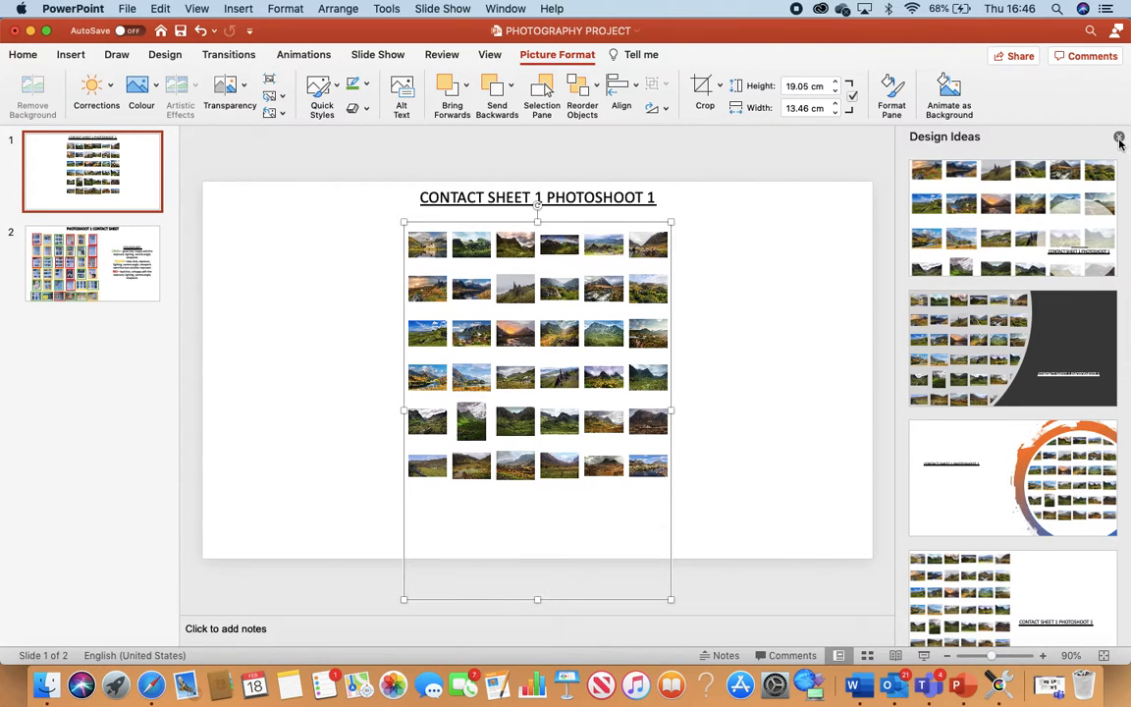
left_click(1118, 138)
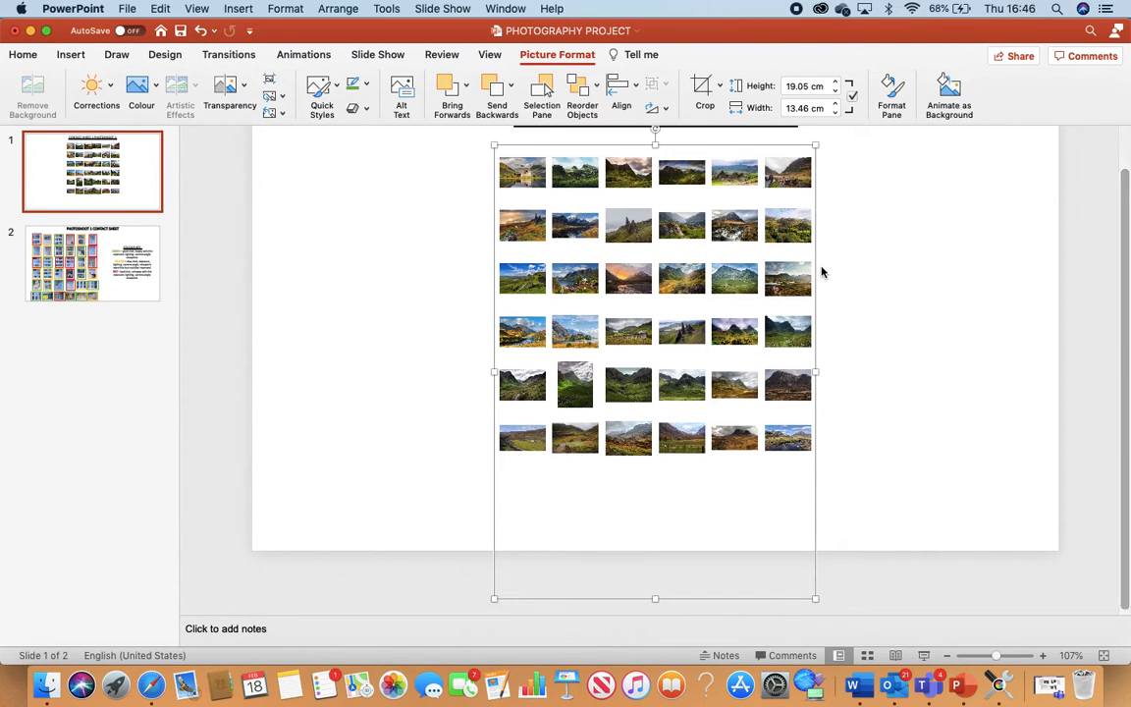
Crop off the blank area below the photos and enlarge the contact sheet to about 17.35 by 17.71 cm on the slide's left half.
scroll(823, 273, "up", 1)
left_click(701, 88)
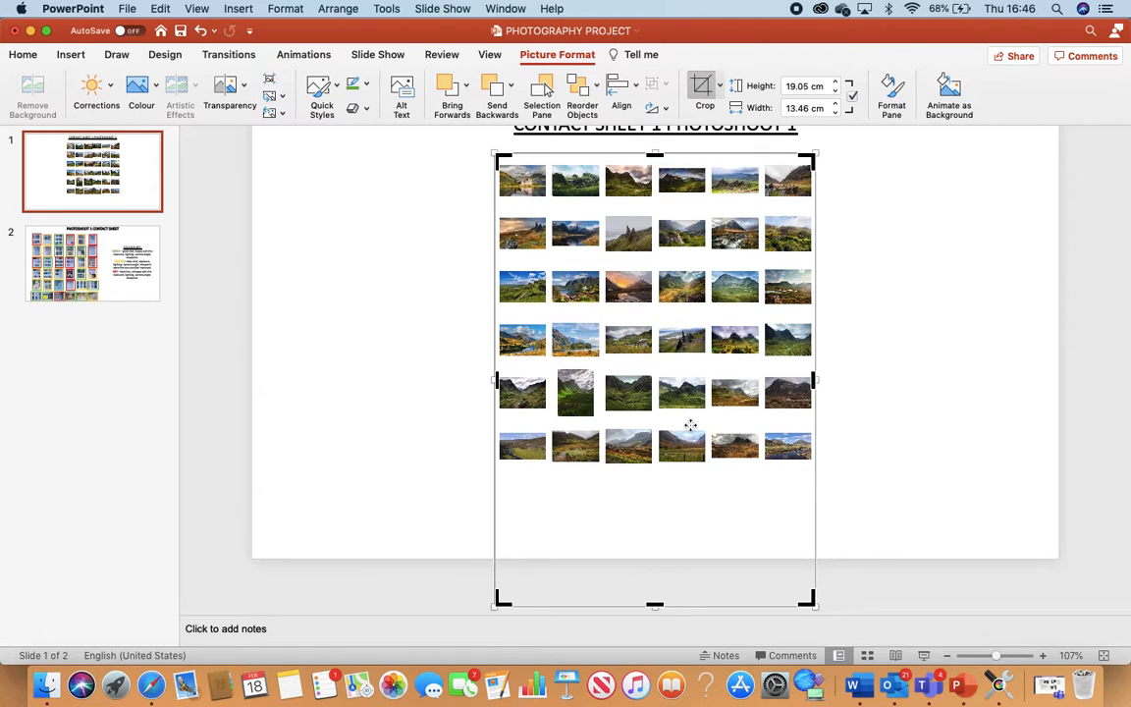
left_click_drag(659, 593, 495, 446)
left_click(876, 480)
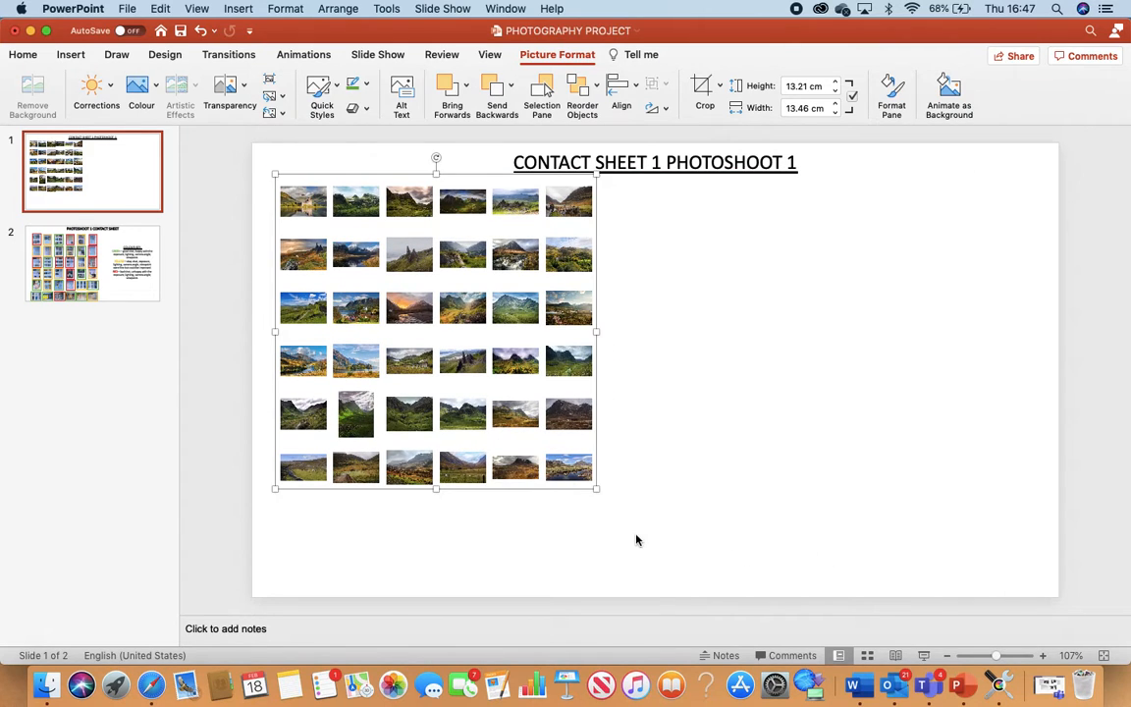
left_click_drag(596, 488, 698, 557)
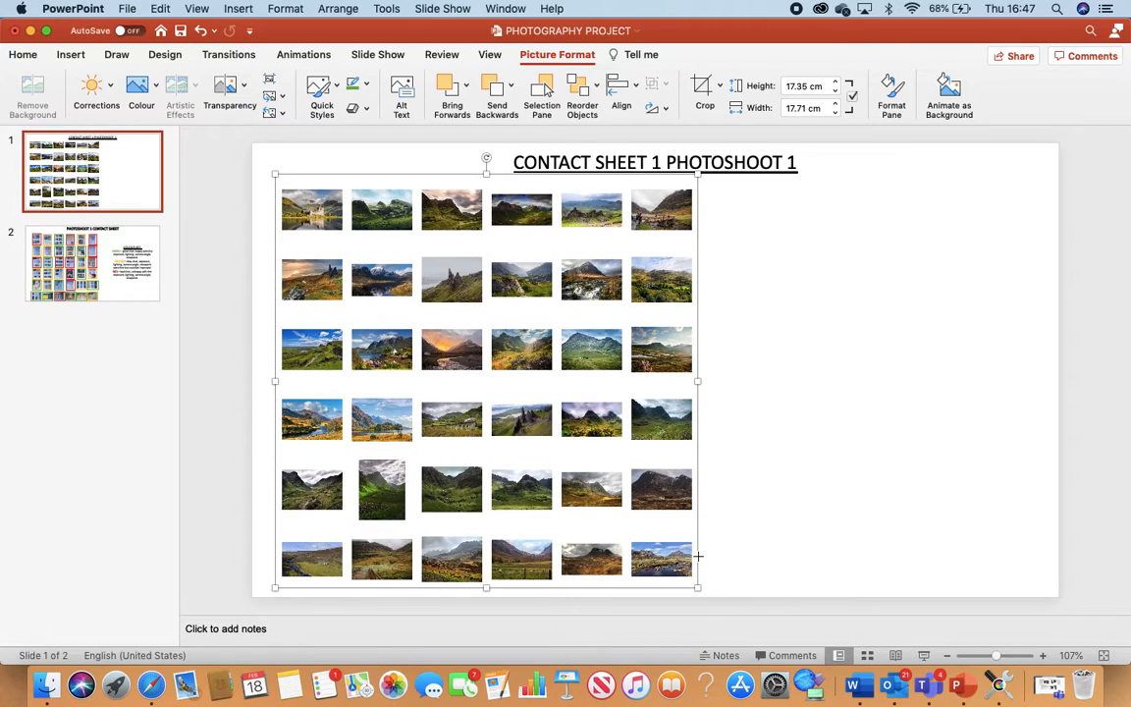